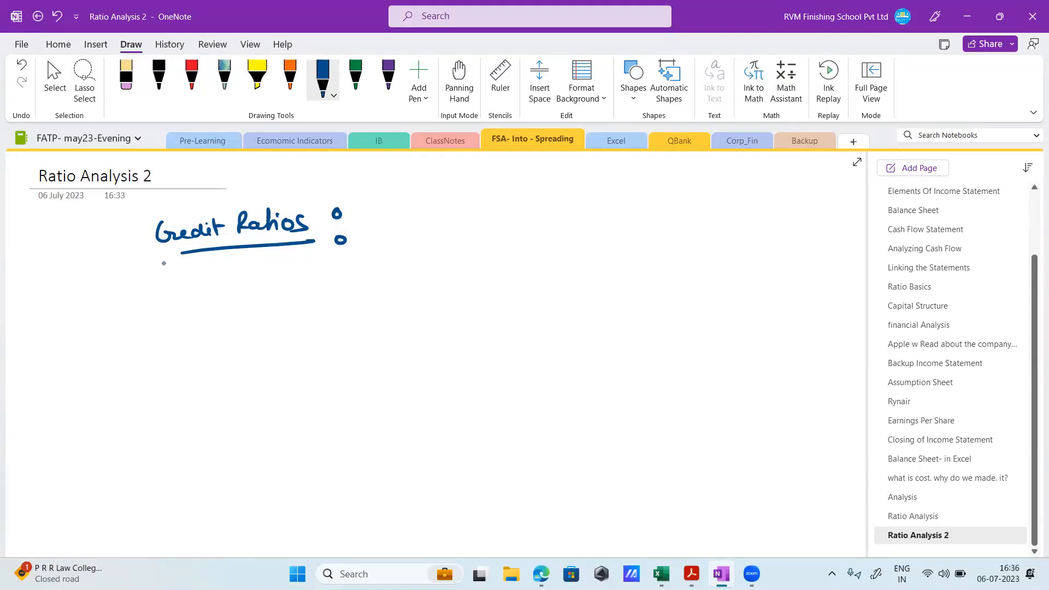
Handwrite D over E in blue below the Credit Ratios heading and annotate D with an arrow to "external borrowing".
drag(333, 267, 332, 282)
mouse_move(334, 265)
mouse_down()
mouse_move(335, 284)
mouse_move(364, 298)
mouse_move(343, 324)
mouse_move(350, 310)
mouse_up()
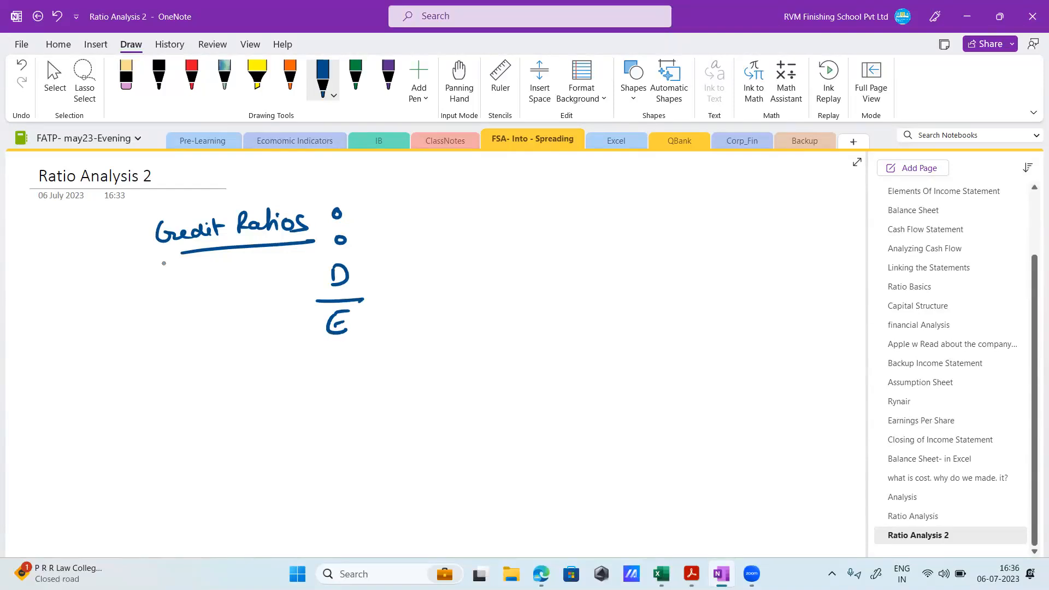
drag(369, 271, 401, 269)
mouse_move(393, 260)
mouse_down()
mouse_move(403, 269)
mouse_move(393, 280)
mouse_move(445, 273)
mouse_up()
mouse_move(446, 263)
mouse_down()
mouse_move(459, 273)
mouse_move(450, 272)
mouse_up()
mouse_move(467, 249)
mouse_down()
mouse_move(467, 277)
mouse_move(491, 261)
mouse_up()
drag(487, 271, 517, 261)
mouse_move(516, 269)
mouse_down()
mouse_move(527, 247)
mouse_move(543, 265)
mouse_move(631, 251)
mouse_move(633, 284)
mouse_move(642, 252)
mouse_move(680, 251)
mouse_up()
Extend the note on D with "over a period" and underline "period".
mouse_move(672, 245)
mouse_down()
mouse_move(672, 258)
mouse_move(742, 244)
mouse_up()
drag(767, 245, 779, 266)
mouse_move(779, 266)
mouse_down()
mouse_move(792, 247)
mouse_move(826, 245)
mouse_up()
drag(826, 251, 831, 234)
drag(789, 263, 833, 259)
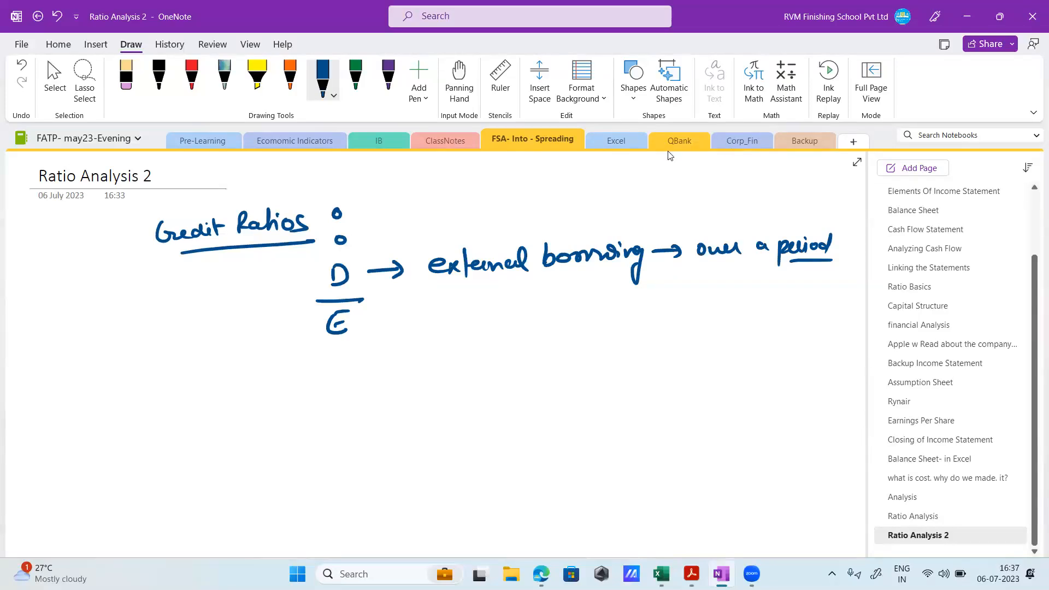
Circle the D and annotate E with an arrow to the underlined word "internal".
mouse_move(343, 253)
mouse_down()
mouse_move(322, 263)
mouse_move(357, 276)
mouse_move(340, 254)
mouse_up()
mouse_move(371, 327)
mouse_down()
mouse_move(403, 326)
mouse_move(395, 332)
mouse_up()
mouse_move(460, 316)
mouse_down()
mouse_move(462, 329)
mouse_move(486, 328)
mouse_up()
click(459, 312)
drag(492, 311, 498, 329)
mouse_move(487, 317)
mouse_down()
mouse_move(507, 314)
mouse_move(519, 328)
mouse_up()
drag(522, 328, 549, 328)
drag(551, 328, 564, 301)
drag(467, 340, 567, 336)
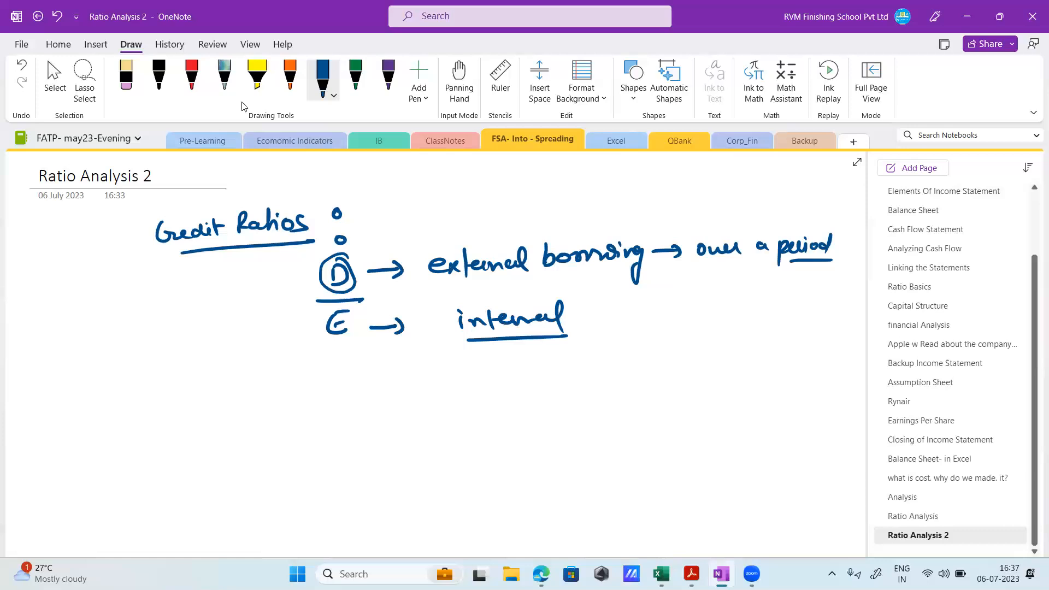
In red, mark "internal" with a circled cross and highlight the external borrowing note with a downward arrow and enclosing brackets.
click(193, 80)
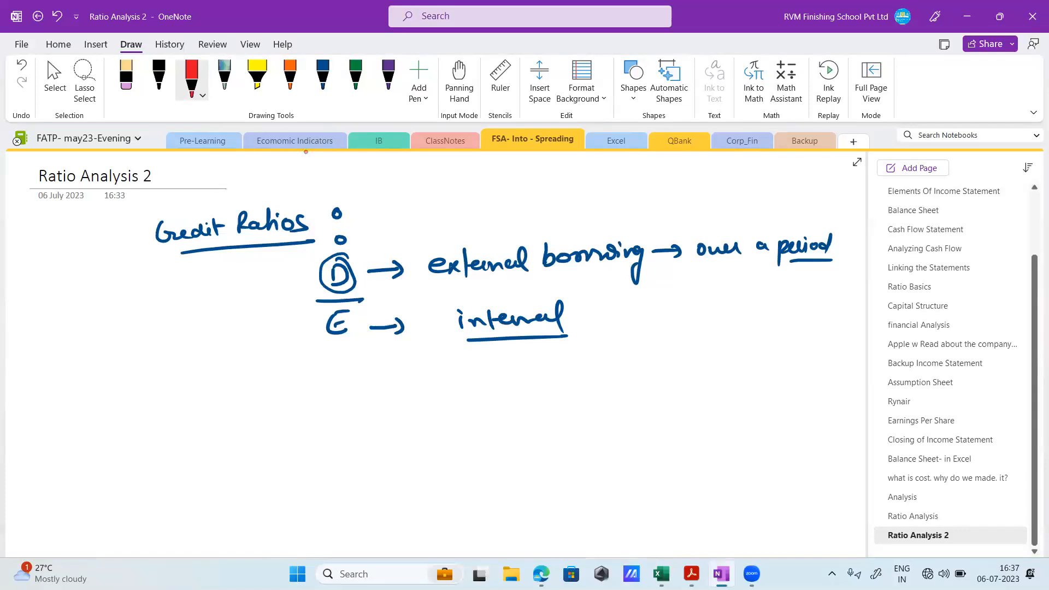
drag(622, 302, 618, 304)
drag(617, 311, 626, 319)
mouse_move(495, 219)
mouse_down()
mouse_move(496, 247)
mouse_move(503, 240)
mouse_up()
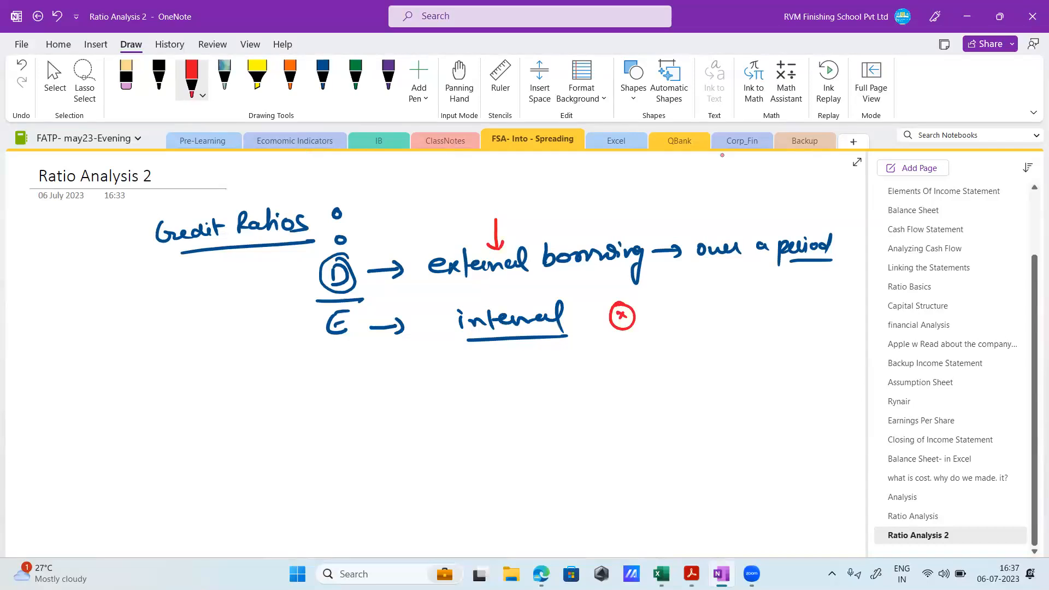
mouse_move(435, 247)
mouse_down()
mouse_move(436, 287)
mouse_move(445, 284)
mouse_up()
drag(834, 223, 822, 273)
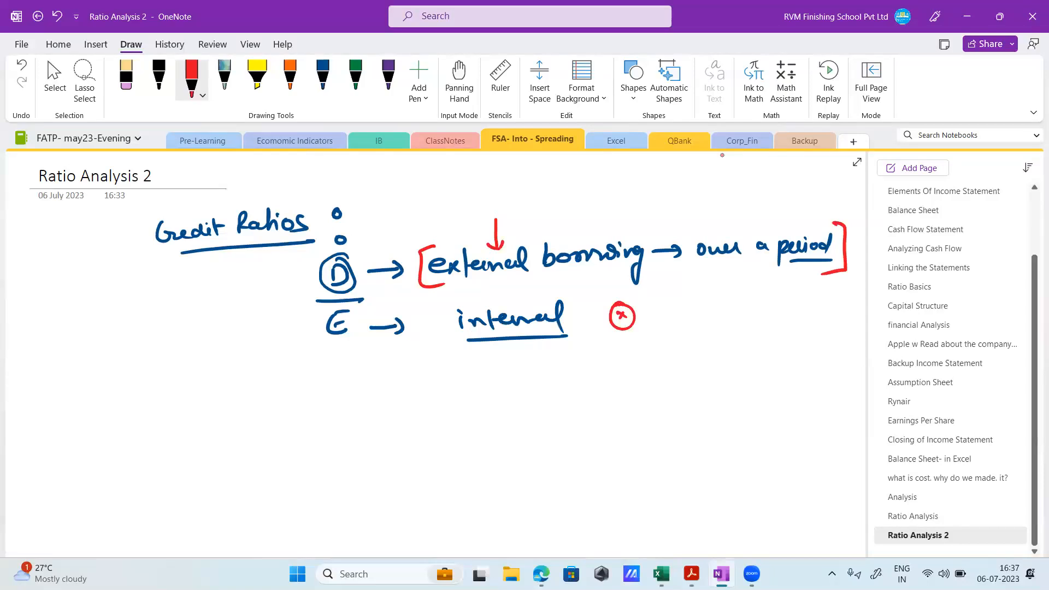
Write "Debt to GDP" in red beside the D/E notes with a closing brace, and add an underlined "Statista" above it.
mouse_move(43, 291)
mouse_down()
mouse_move(50, 309)
mouse_move(96, 271)
mouse_up()
drag(63, 327, 79, 320)
mouse_move(74, 345)
mouse_down()
mouse_move(68, 358)
mouse_move(78, 352)
mouse_up()
mouse_move(80, 341)
mouse_down()
mouse_move(83, 350)
mouse_move(95, 339)
mouse_up()
mouse_move(96, 257)
mouse_down()
mouse_move(108, 259)
mouse_move(133, 340)
mouse_up()
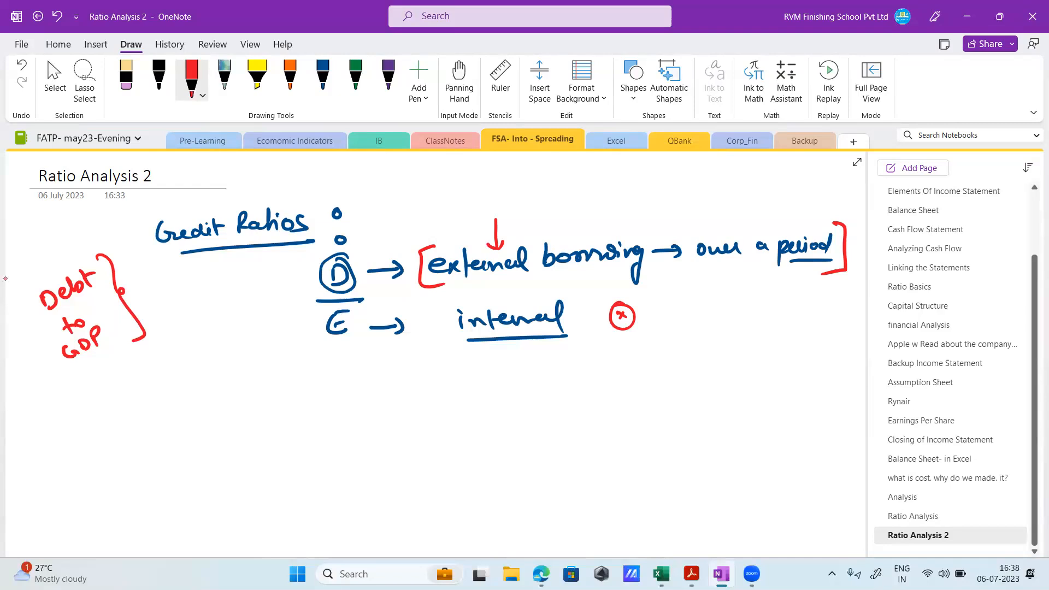
mouse_move(27, 258)
mouse_down()
mouse_move(39, 241)
mouse_move(62, 243)
mouse_move(97, 221)
mouse_move(101, 236)
mouse_move(115, 232)
mouse_up()
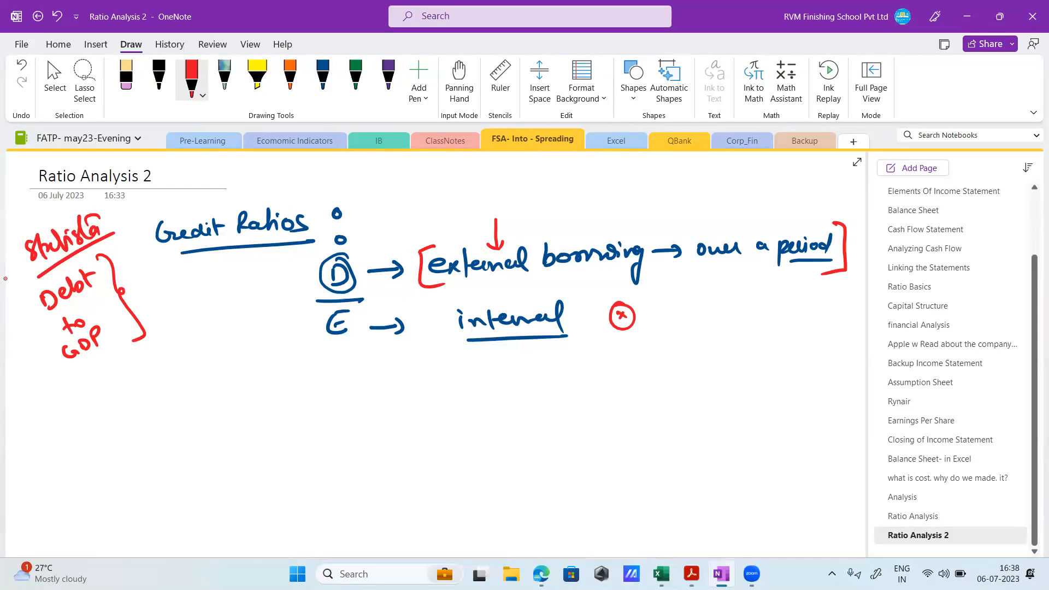
Bracket the D/E fraction in red and switch to Excel's Ratios sheet to review the Credit Ratios section.
mouse_move(313, 254)
mouse_down()
mouse_move(336, 250)
mouse_move(345, 347)
mouse_up()
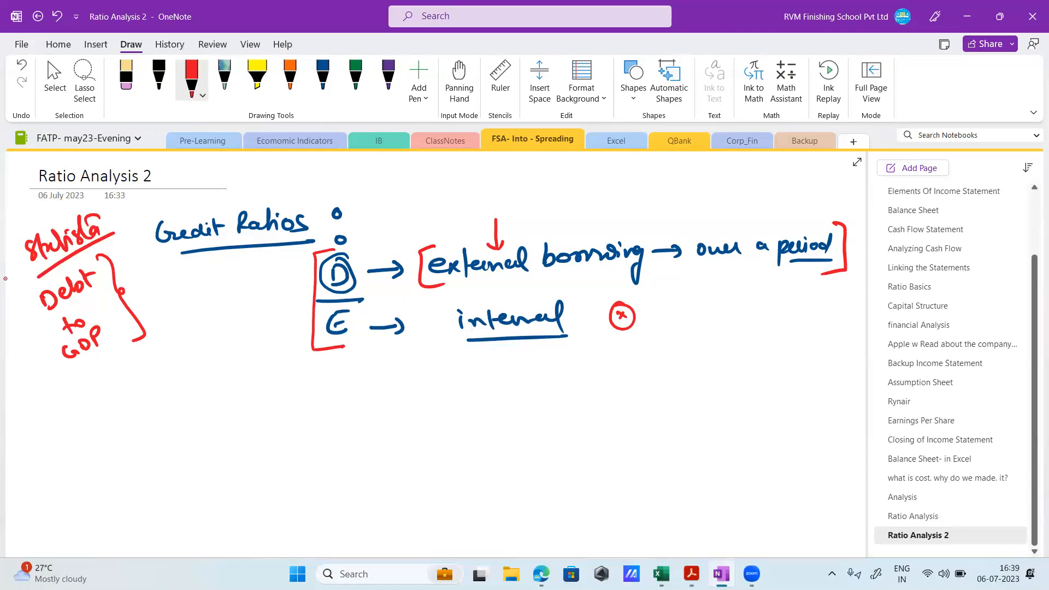
key(alt+Tab)
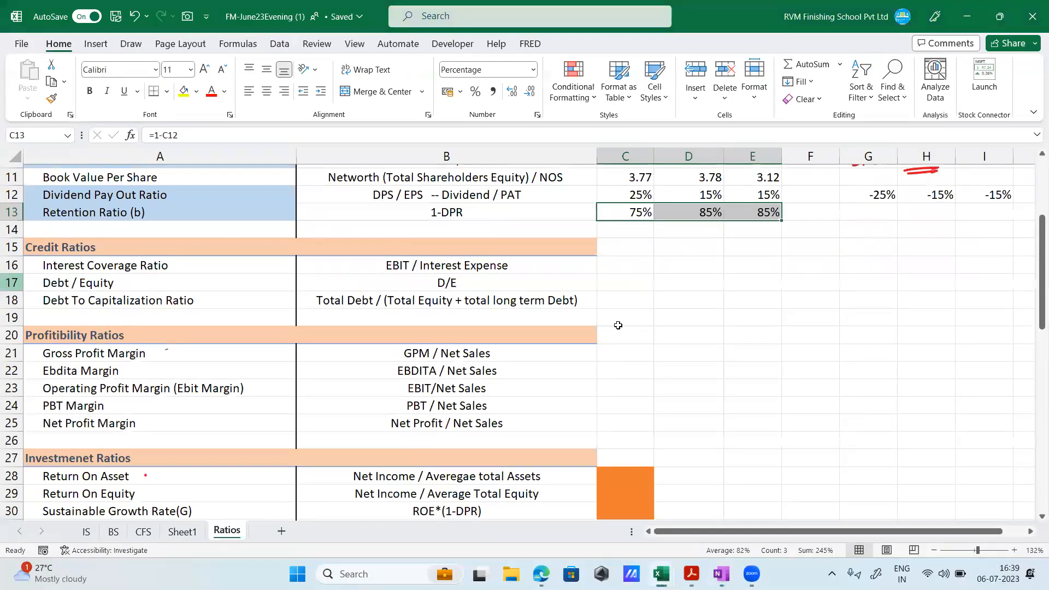
scroll(619, 326, up, 2)
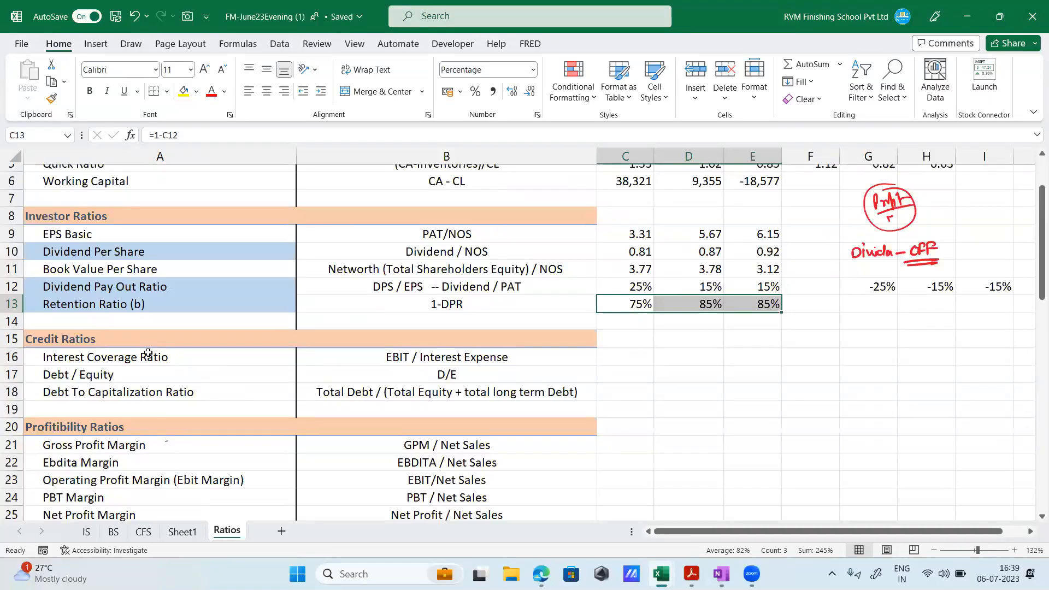
Switch to OneNote and write "ICR" in red with a double underline below the D/E notes.
click(721, 574)
drag(216, 420, 255, 436)
mouse_move(262, 415)
mouse_down()
mouse_move(262, 436)
mouse_move(280, 438)
mouse_up()
drag(213, 447, 277, 443)
drag(214, 457, 277, 451)
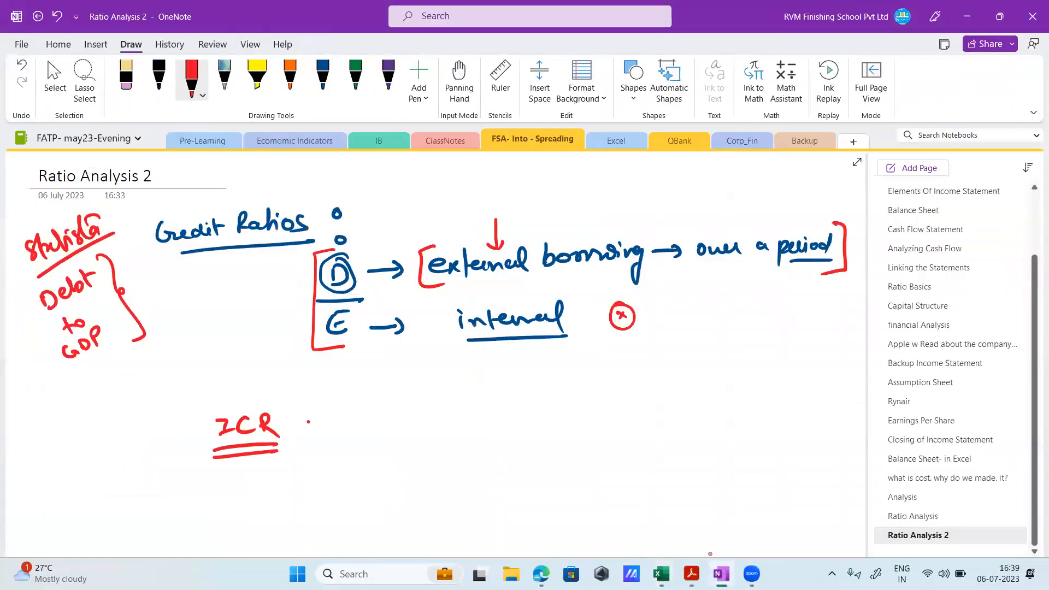
Continue the ICR line with "= TIE Ratio" and underline "Ratio".
drag(309, 420, 323, 420)
drag(310, 427, 365, 426)
drag(373, 411, 375, 424)
mouse_move(385, 415)
mouse_down()
mouse_move(387, 423)
mouse_move(391, 406)
mouse_up()
mouse_move(416, 411)
mouse_down()
mouse_move(417, 424)
mouse_move(425, 419)
mouse_up()
drag(421, 415, 454, 421)
drag(456, 404, 459, 424)
drag(448, 413, 471, 418)
click(473, 401)
drag(479, 407, 477, 406)
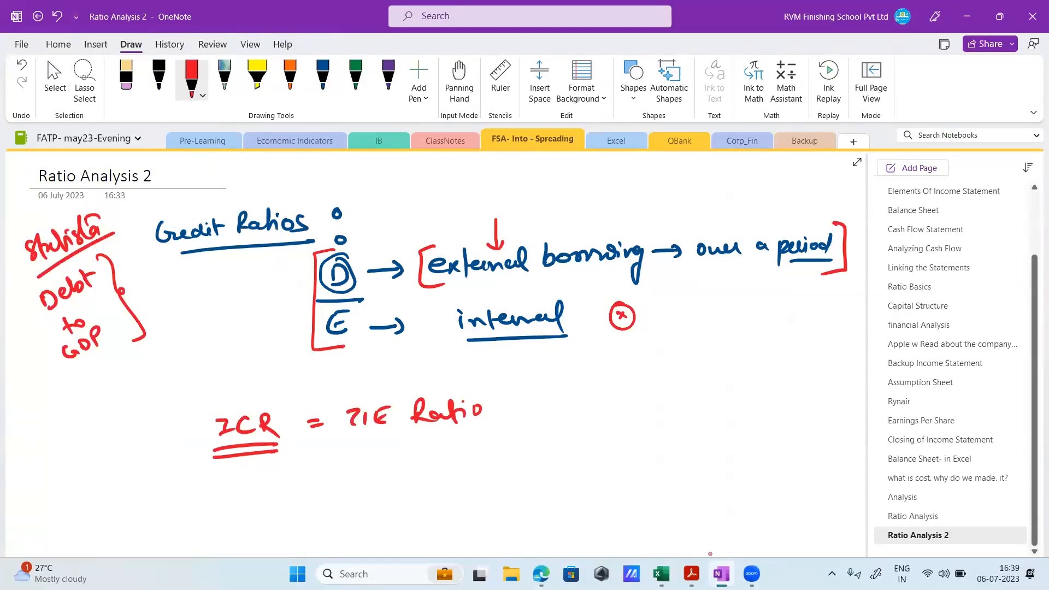
drag(412, 435, 478, 426)
Check the interest coverage formula in Excel, and extend the equation in OneNote with "= EBIT" above a fraction line.
scroll(711, 554, down, 5)
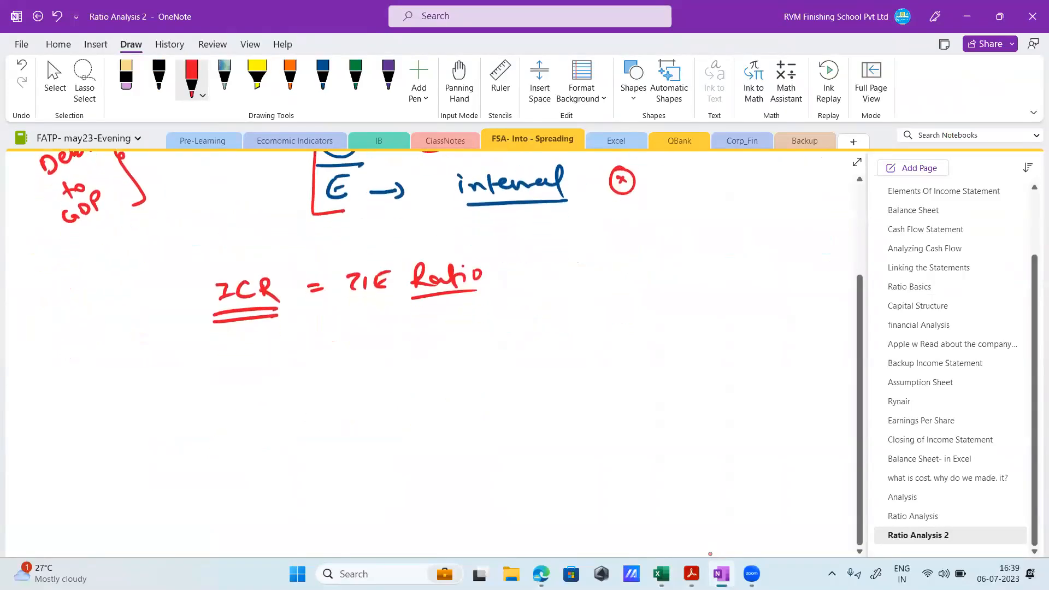
click(661, 574)
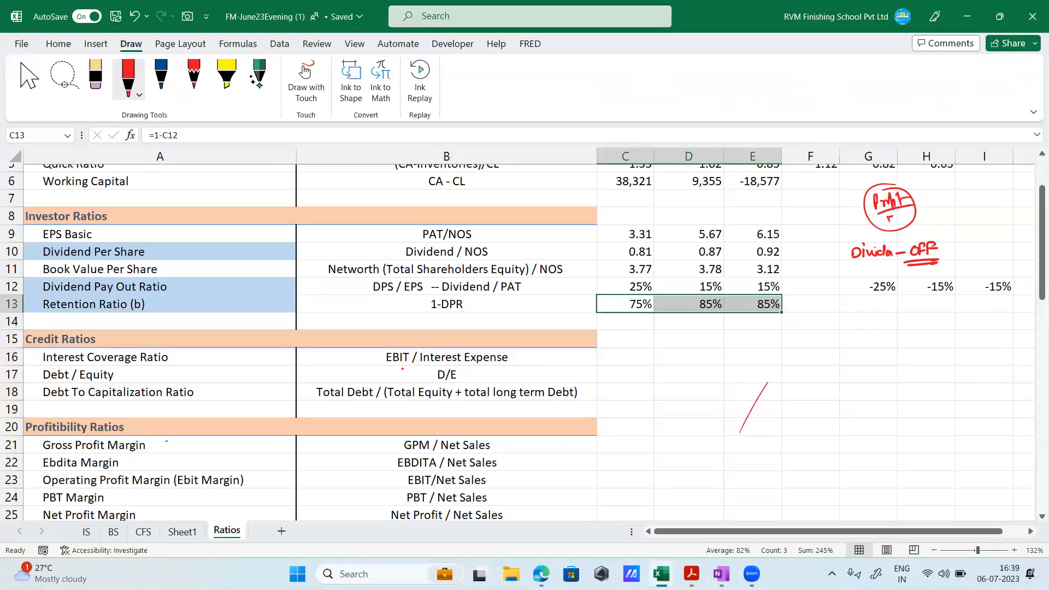
key(alt+Tab)
drag(522, 271, 533, 270)
drag(519, 278, 535, 275)
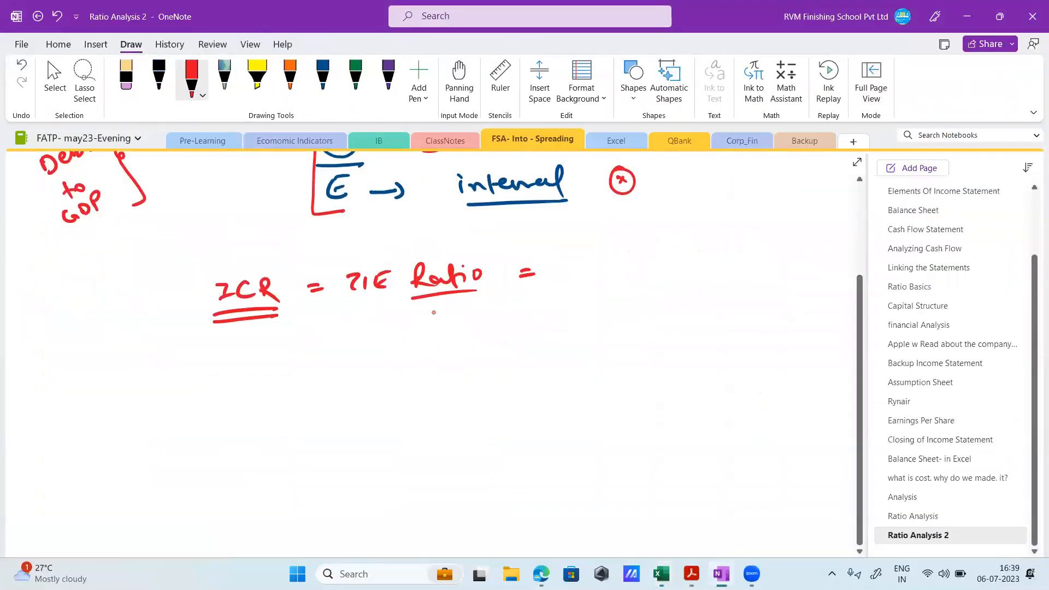
drag(590, 250, 602, 263)
drag(591, 257, 607, 249)
drag(614, 249, 616, 263)
mouse_move(634, 248)
mouse_down()
mouse_move(634, 265)
mouse_move(650, 245)
mouse_up()
drag(645, 246, 644, 263)
drag(567, 281, 690, 270)
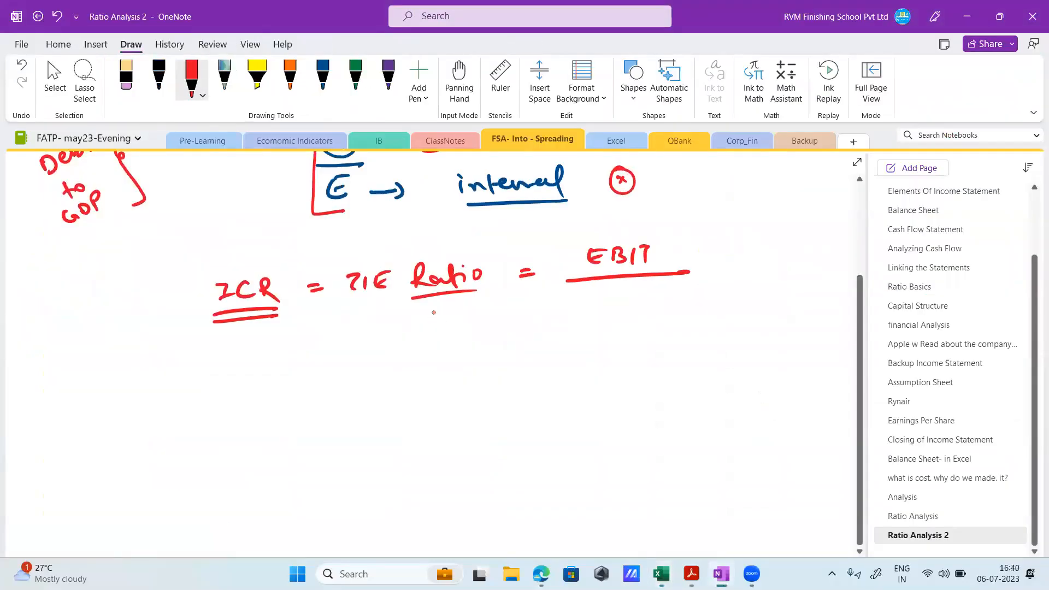
Write "Interest Exp" as the denominator beneath EBIT.
mouse_move(586, 301)
mouse_down()
mouse_move(587, 315)
mouse_move(593, 296)
mouse_up()
drag(582, 318, 609, 314)
mouse_move(618, 298)
mouse_down()
mouse_move(618, 318)
mouse_move(629, 316)
mouse_up()
drag(632, 310, 655, 317)
drag(653, 306, 690, 313)
drag(693, 300, 702, 313)
mouse_move(704, 296)
mouse_down()
mouse_move(715, 320)
mouse_move(701, 308)
mouse_up()
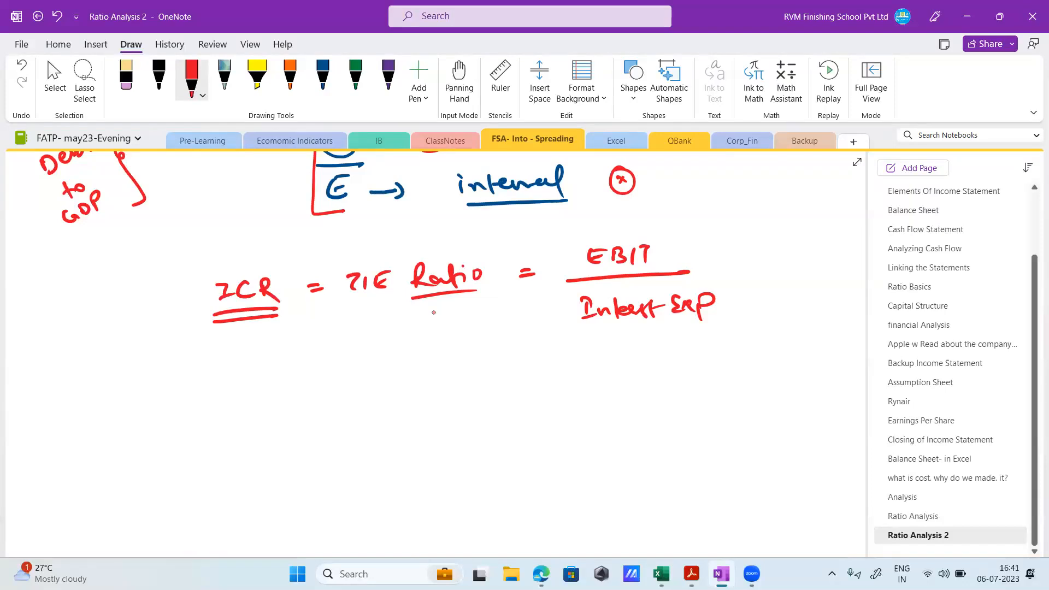
Below the equation, write "> 3 → good" in red and "1.5 = 3 → dicey" in blue, circling the 1.5 to 3 range.
mouse_move(327, 353)
mouse_down()
mouse_move(329, 377)
mouse_move(374, 360)
mouse_move(364, 373)
mouse_move(420, 363)
mouse_move(441, 374)
mouse_move(492, 346)
mouse_up()
drag(450, 374, 498, 371)
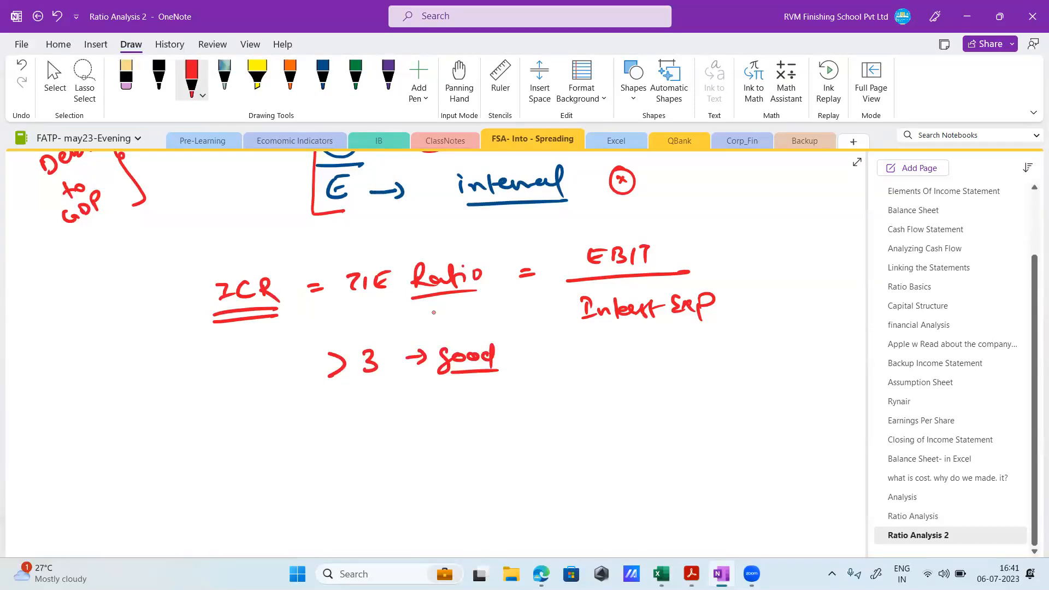
click(323, 77)
mouse_move(288, 417)
mouse_down()
mouse_move(290, 433)
mouse_move(310, 431)
mouse_up()
click(298, 421)
drag(315, 414, 369, 419)
mouse_move(344, 425)
mouse_down()
mouse_move(367, 425)
mouse_move(357, 435)
mouse_move(355, 412)
mouse_move(397, 425)
mouse_move(465, 414)
mouse_up()
mouse_move(454, 405)
mouse_down()
mouse_move(455, 420)
mouse_move(563, 423)
mouse_up()
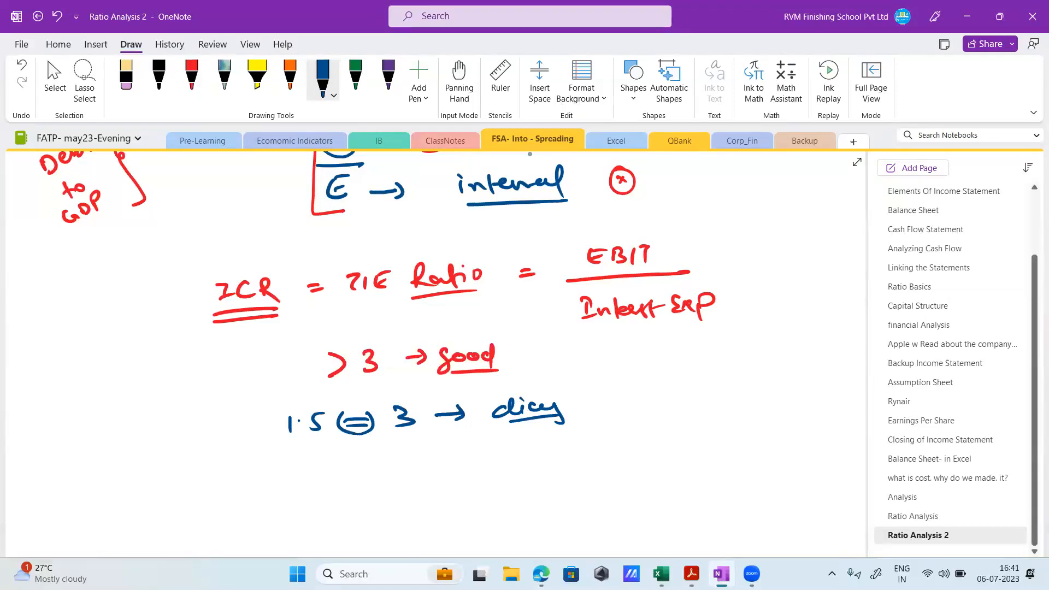
mouse_move(343, 394)
mouse_down()
mouse_move(344, 445)
mouse_move(331, 395)
mouse_up()
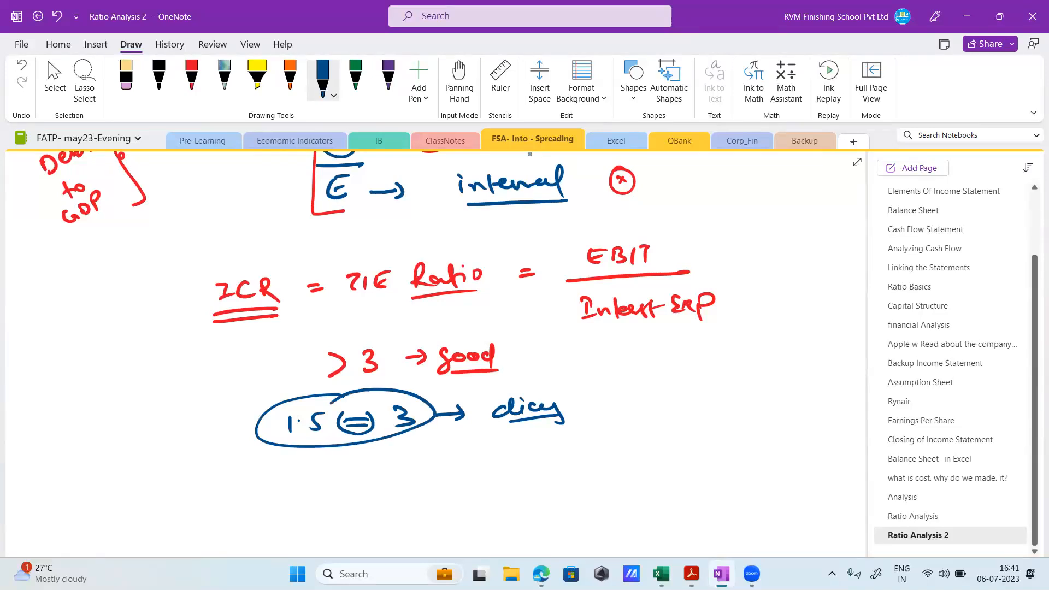
Write "1.5 <" under the ranges and a circled 14 under Interest Exp, and switch to Excel's Ratios sheet.
click(349, 477)
drag(343, 473, 355, 484)
drag(360, 469, 394, 489)
drag(639, 357, 641, 376)
mouse_move(650, 356)
mouse_down()
mouse_move(661, 380)
mouse_move(628, 350)
mouse_up()
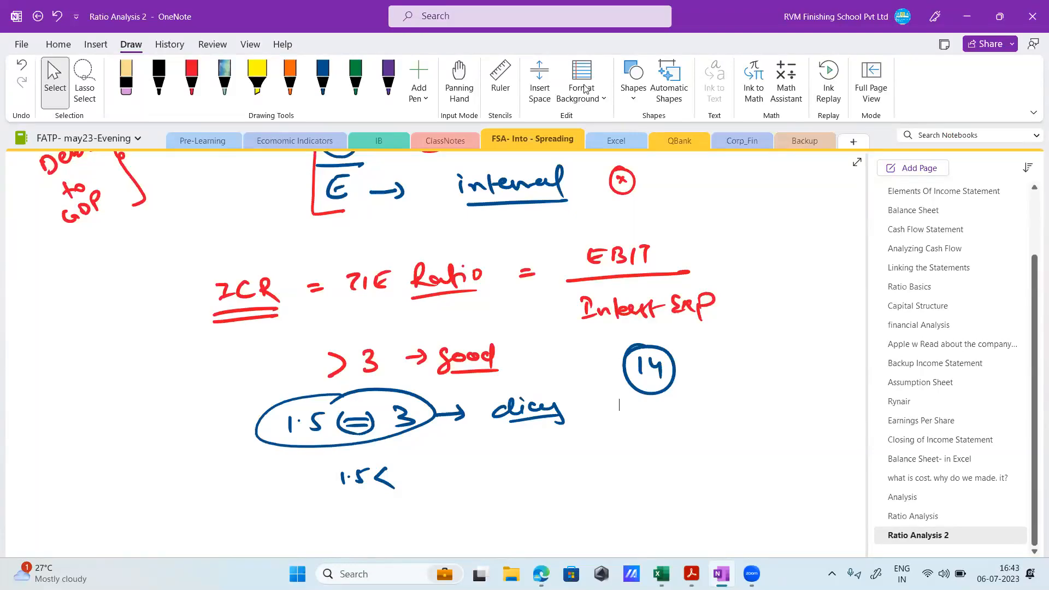
key(alt+Tab)
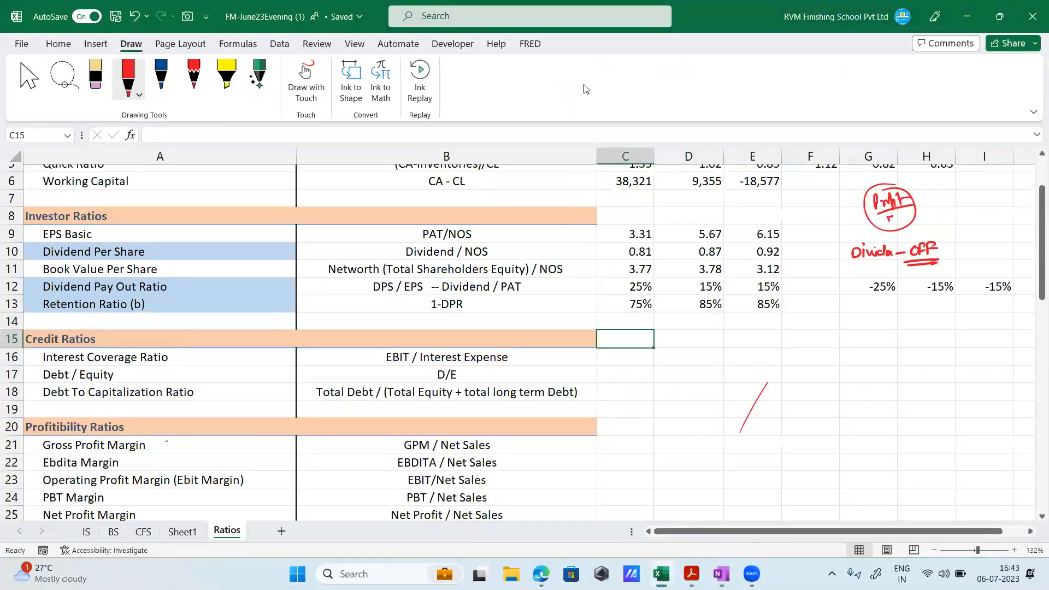
key(Down)
text(=)
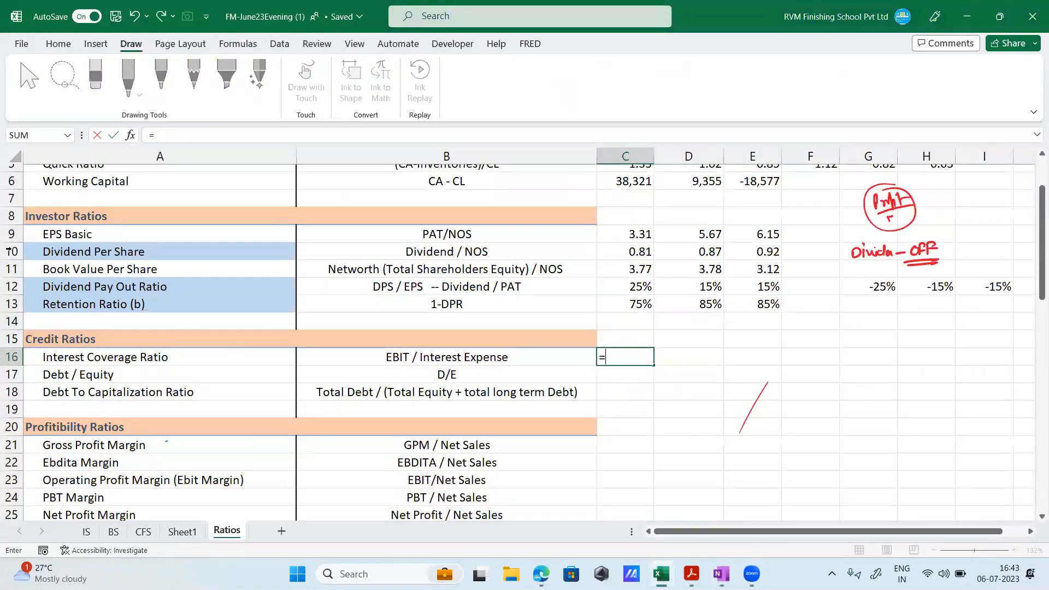
click(86, 532)
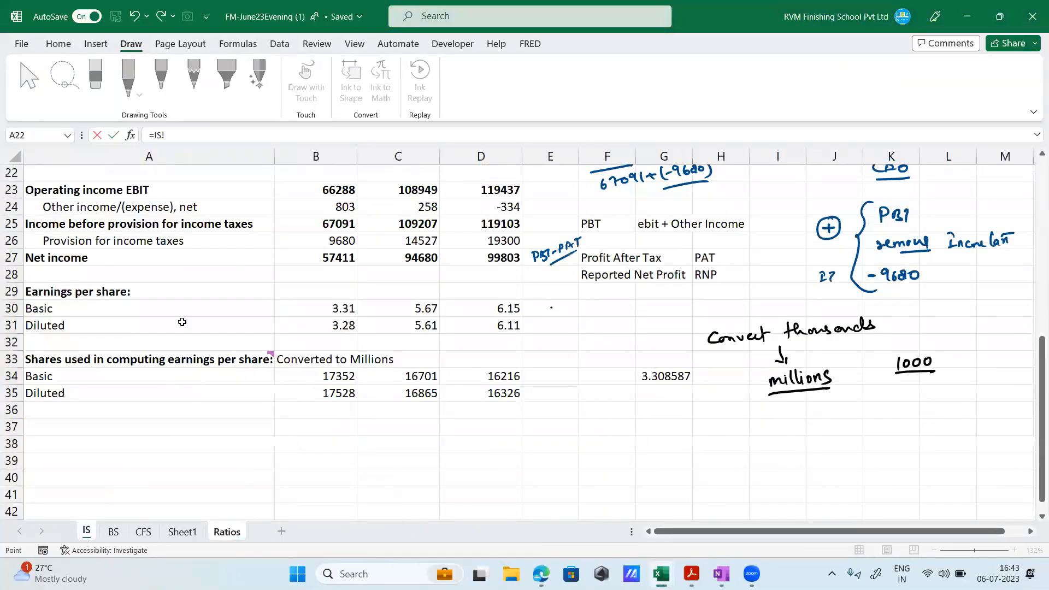
scroll(247, 287, up, 3)
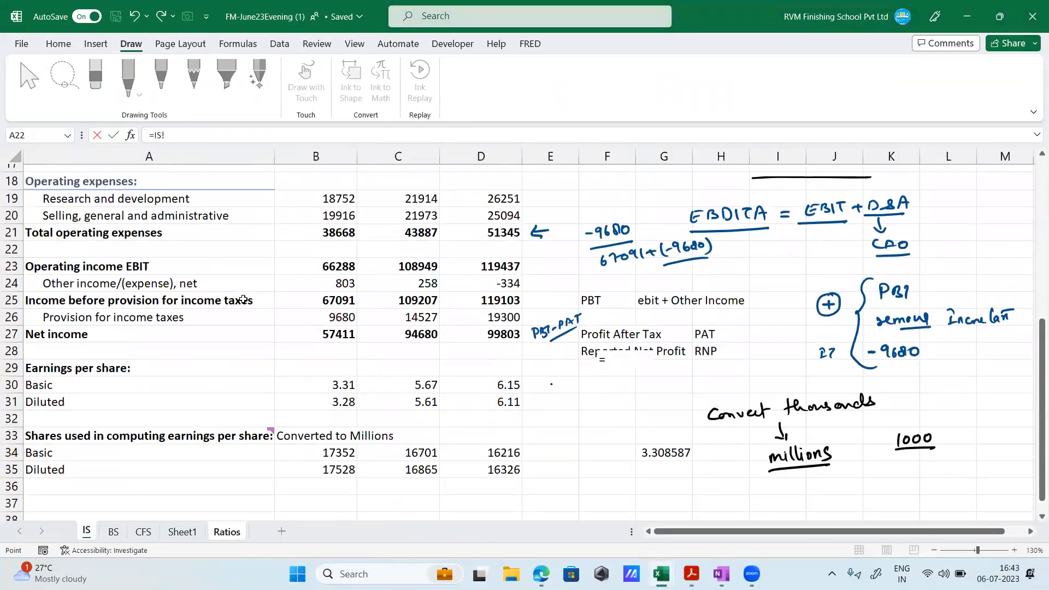
click(319, 306)
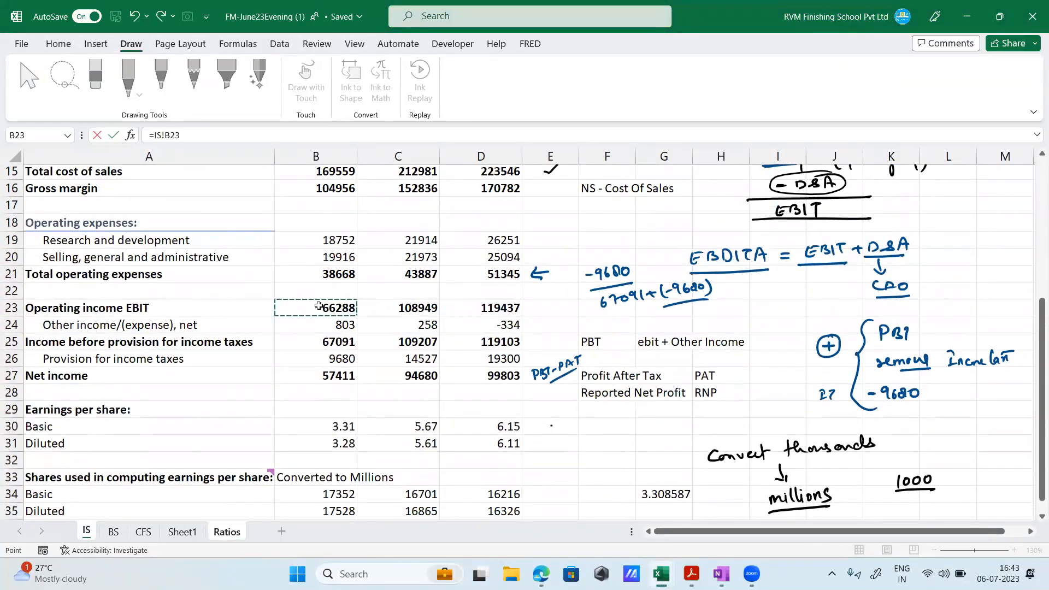
text(/)
key(Escape)
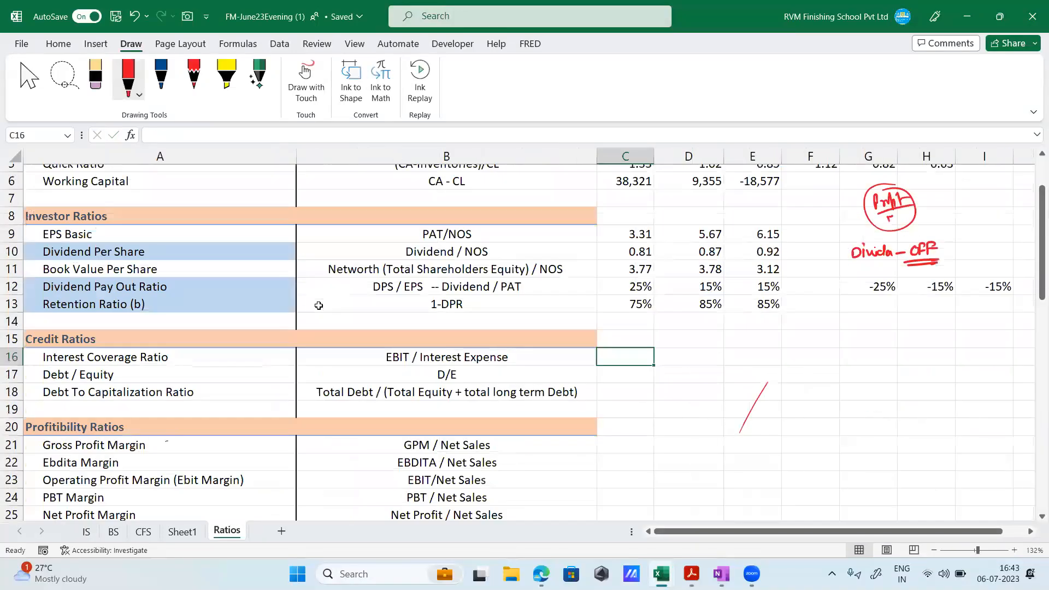
Check the EBIT and other income rows on the IS sheet, and open Aple-10k2022 from the desktop's PDF-Files folder.
click(86, 532)
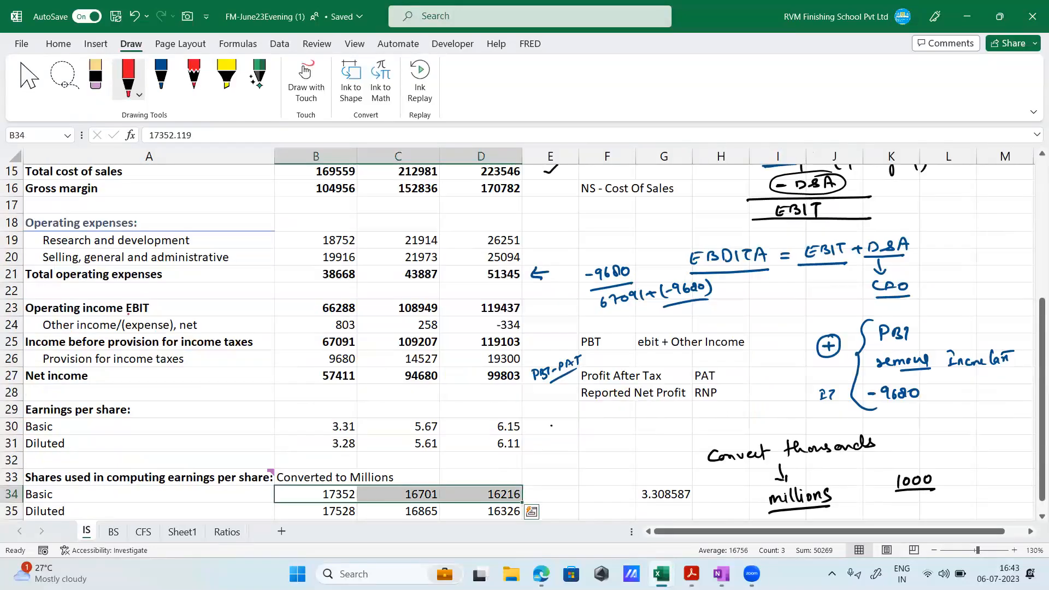
mouse_move(218, 310)
mouse_down()
mouse_move(203, 329)
mouse_move(213, 330)
mouse_up()
key(super+Down)
key(super+Down)
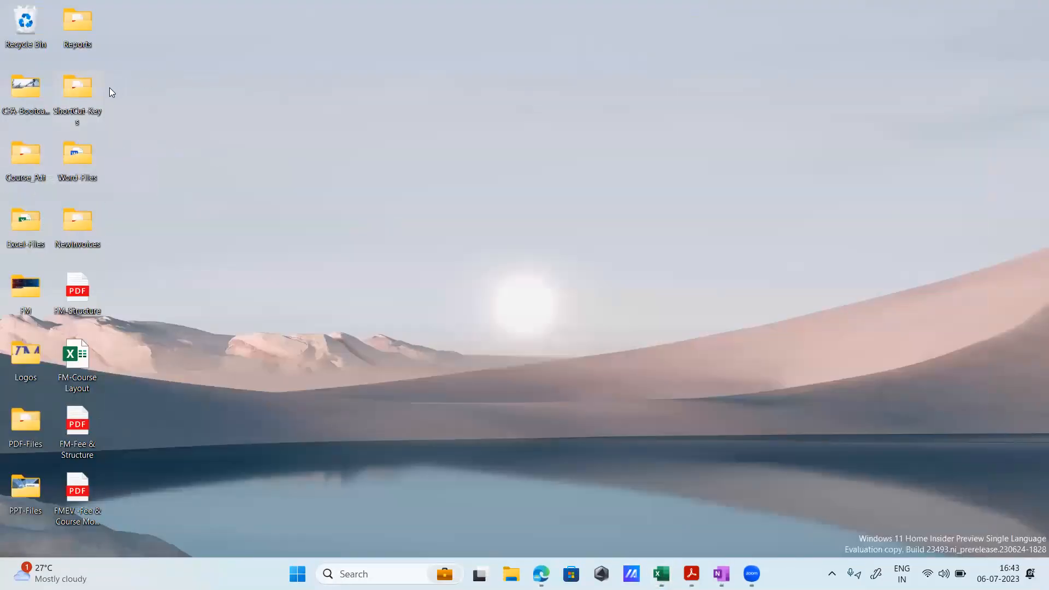
double_click(30, 418)
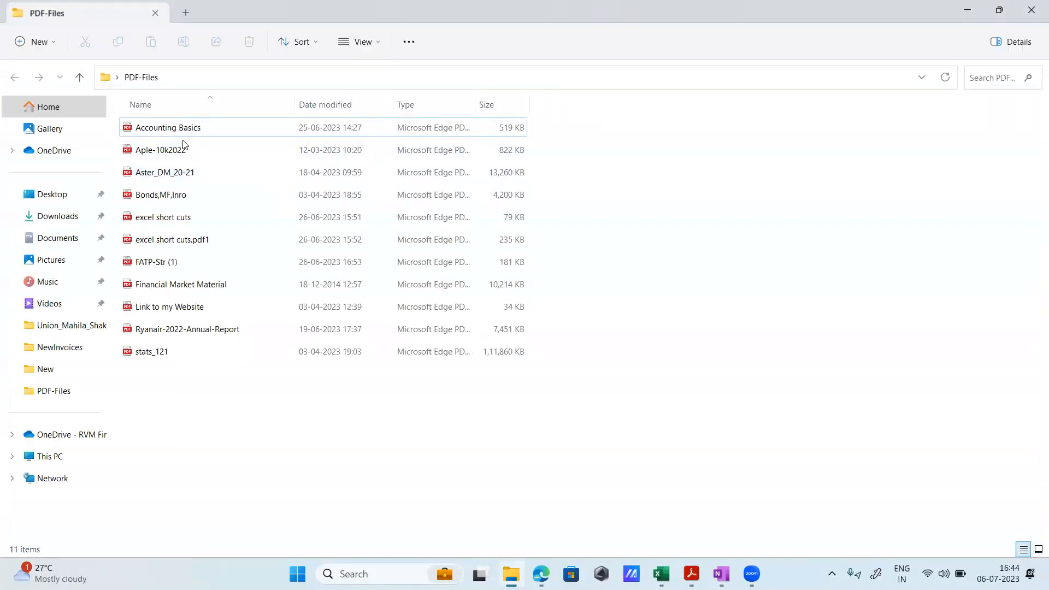
click(177, 151)
double_click(167, 159)
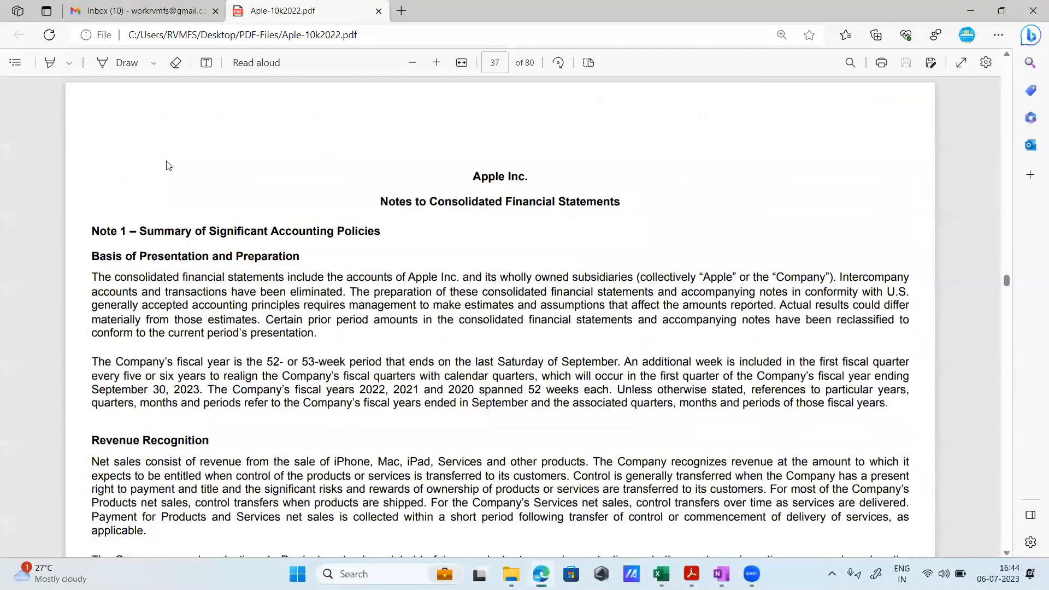
Find the Other Income/(Expense), Net table with interest expense under Note 4 of the Apple 10-K.
scroll(168, 165, down, 20)
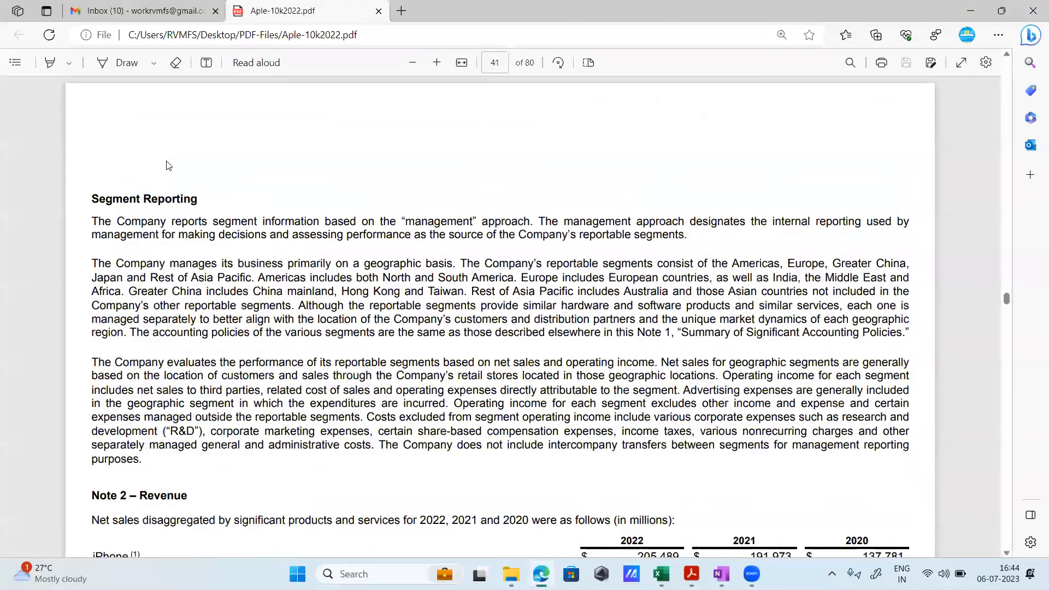
scroll(168, 165, down, 20)
scroll(168, 165, up, 20)
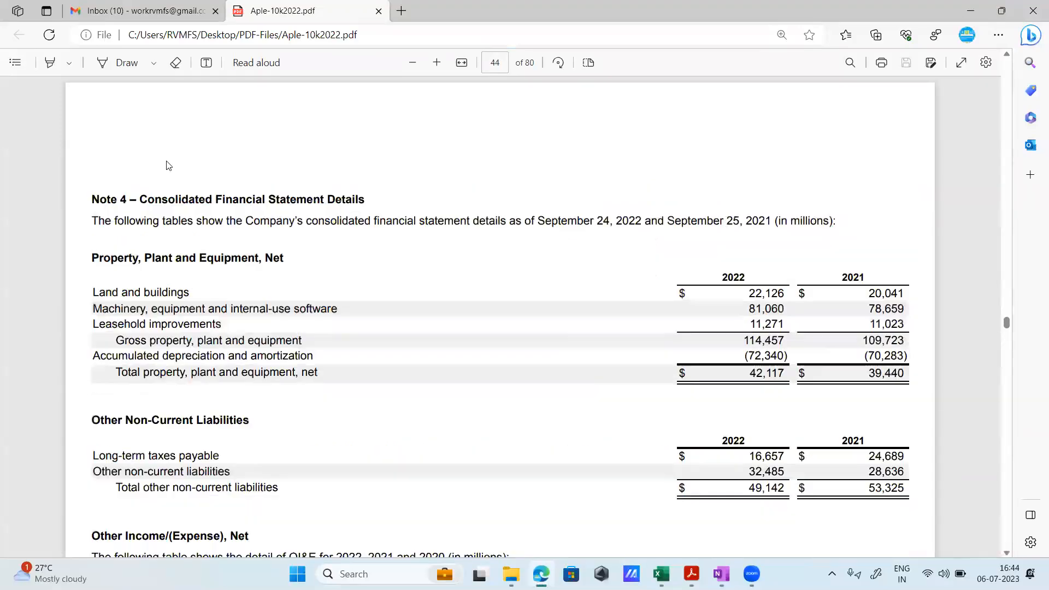
scroll(168, 166, down, 6)
scroll(168, 165, down, 6)
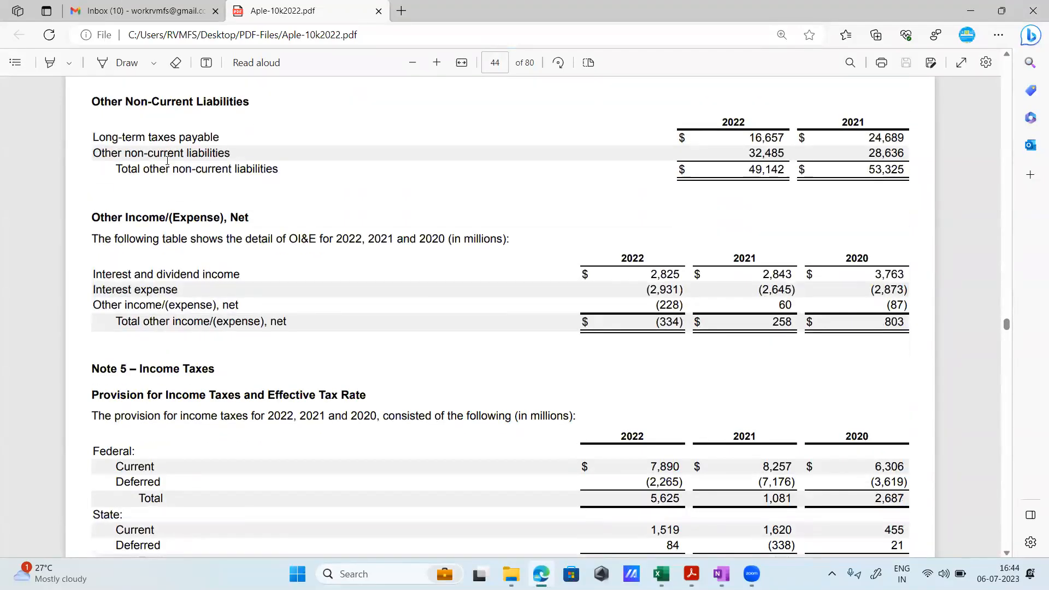
In blue ink, tick the Interest and dividend income and Interest expense rows and draw an arrow pointing at Interest expense.
click(127, 63)
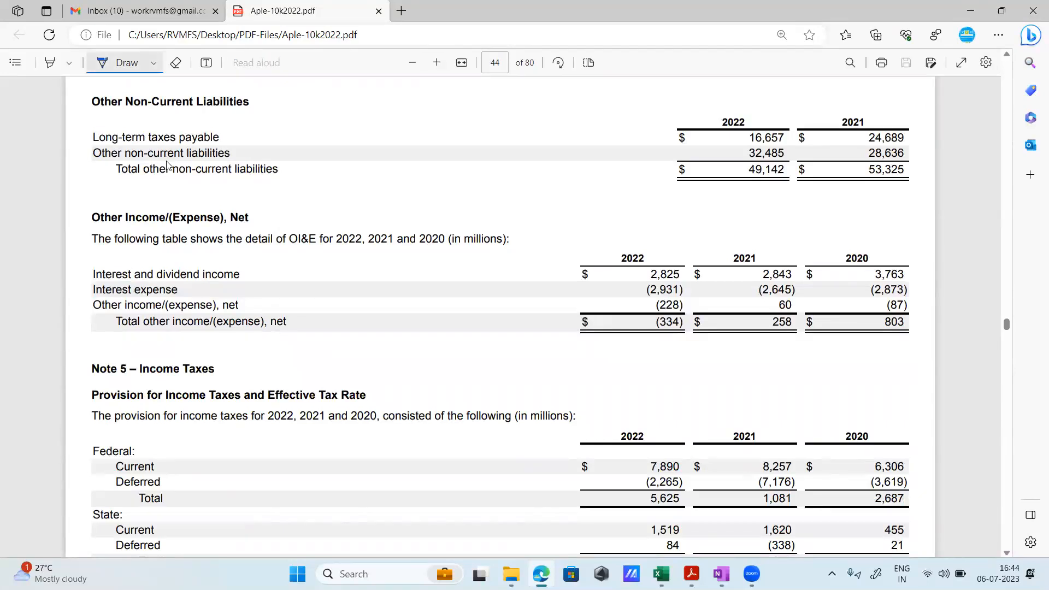
drag(246, 274, 259, 265)
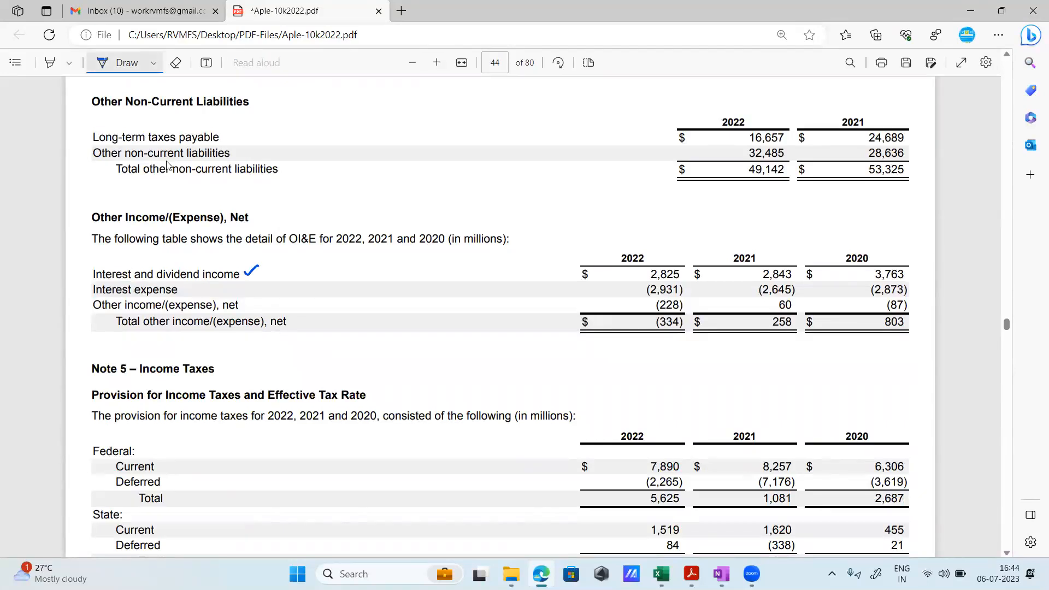
drag(182, 289, 194, 286)
drag(78, 300, 90, 296)
Switch to Excel and add the label "Interest Expense" in cell A37 of the IS sheet.
key(alt+Tab)
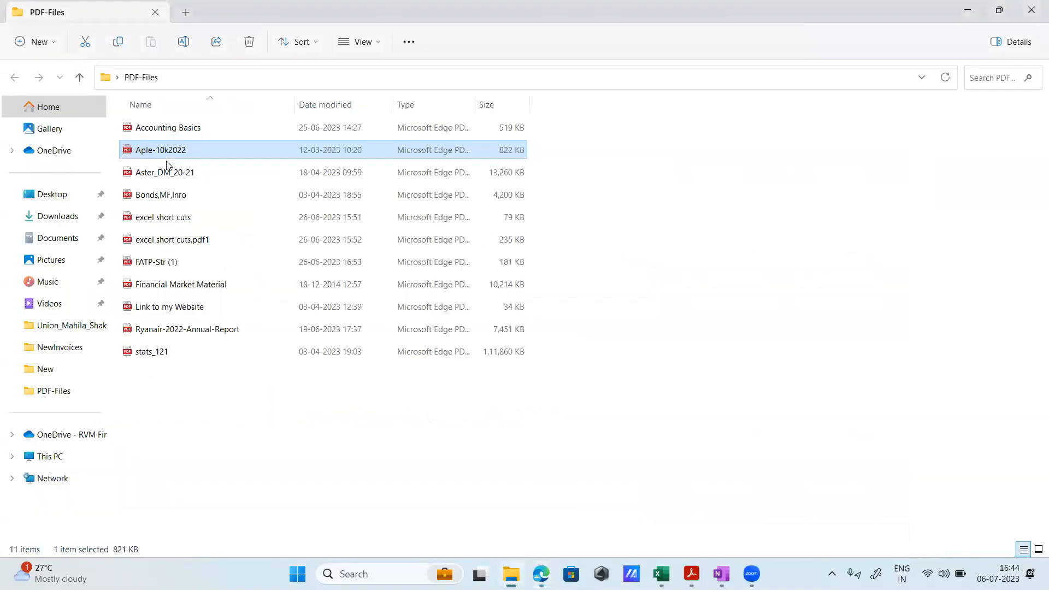
key(alt+Tab)
key(alt+Tab)
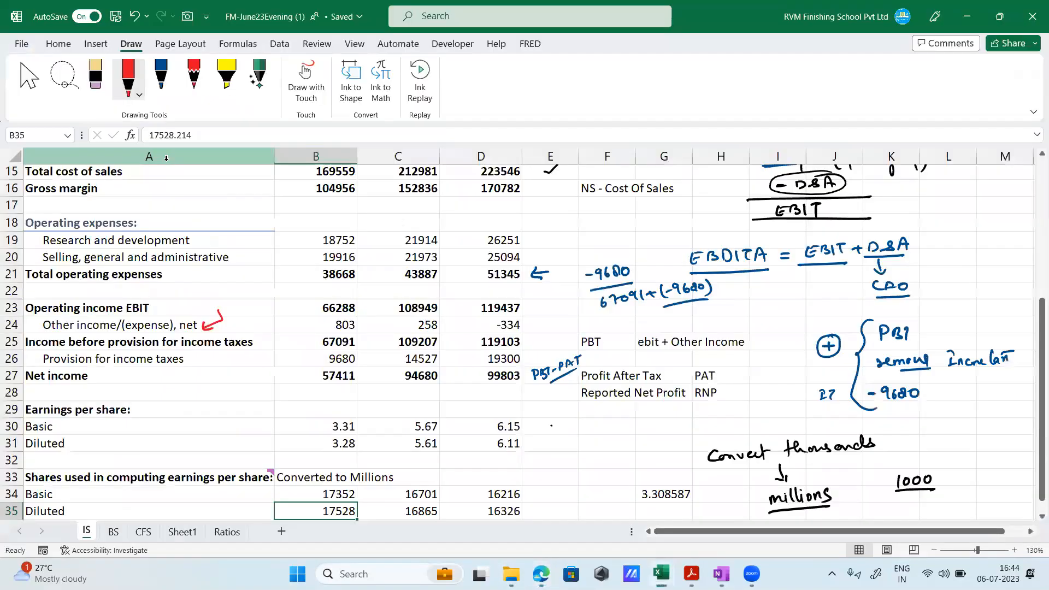
scroll(166, 158, down, 2)
key(Down)
key(Left)
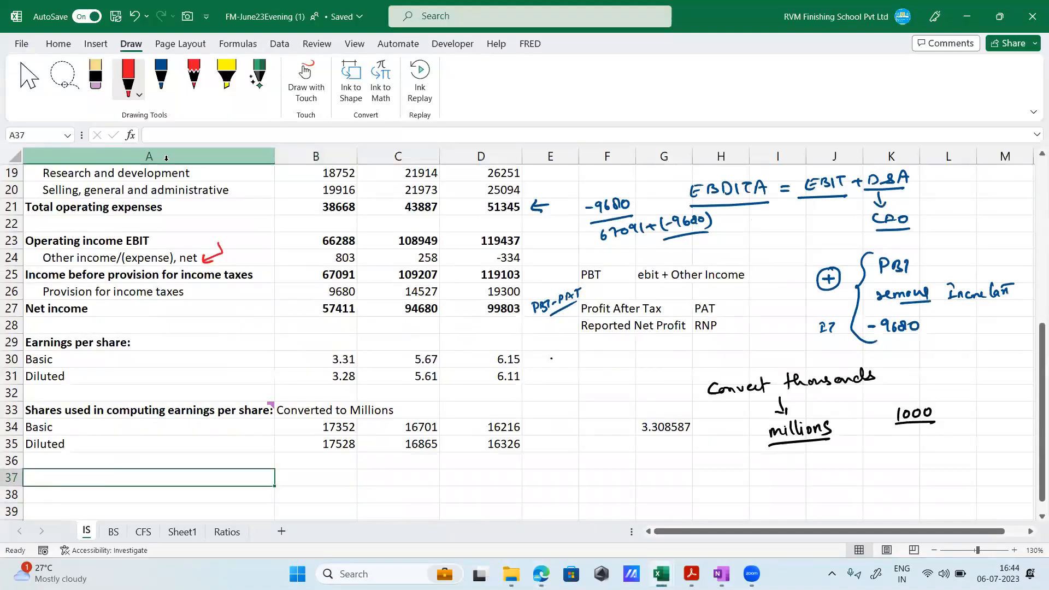
text(Interest Ex)
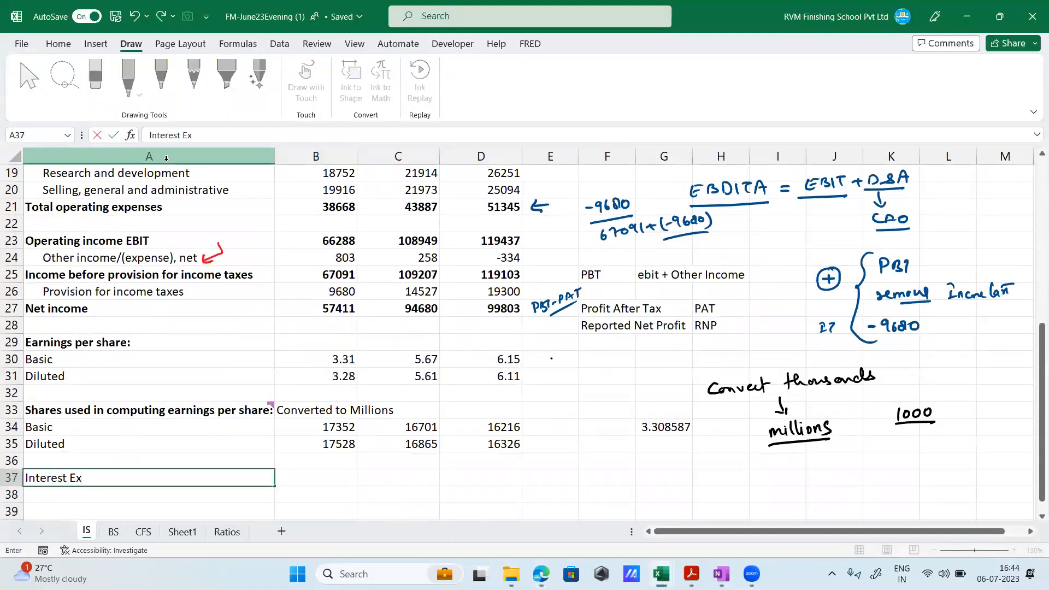
text(pense)
key(Tab)
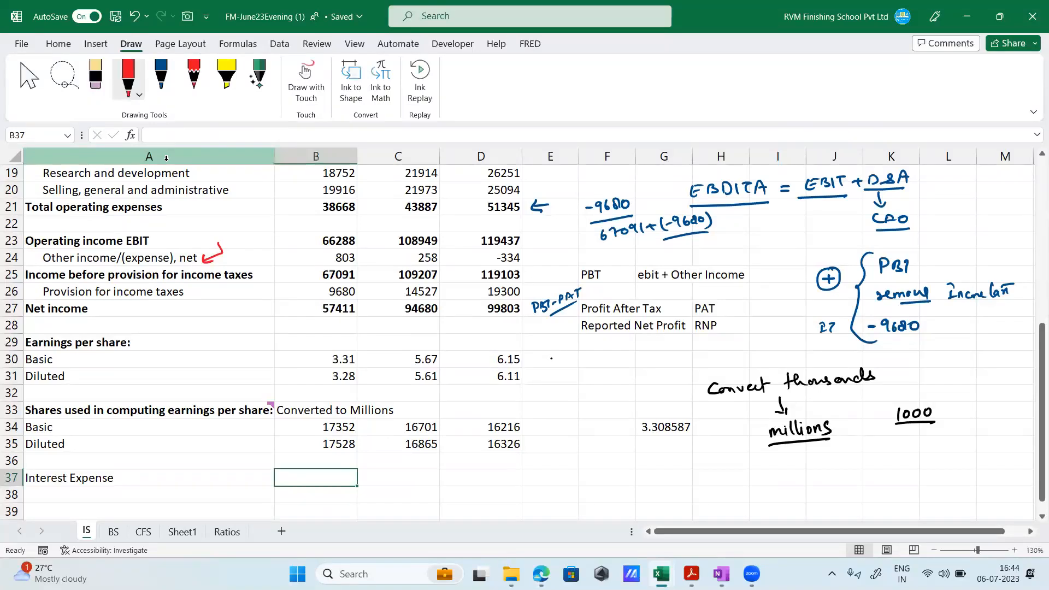
Fill the Interest Expense row from the 10-K table with 2873 for 2020, 2645 for 2021 and 2931 for 2022.
key(alt+Tab)
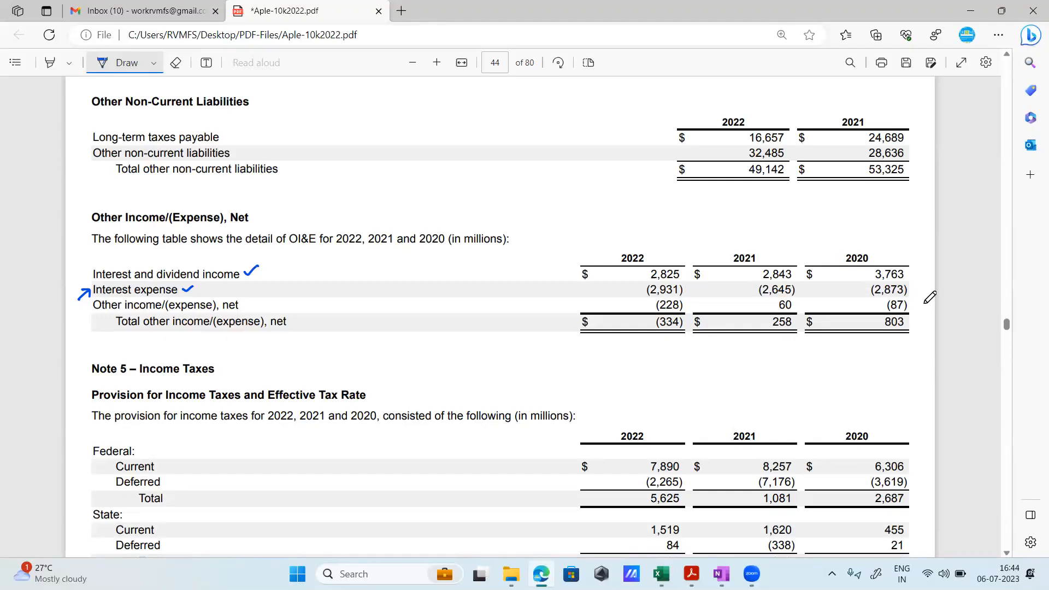
key(alt+Tab)
text(2873)
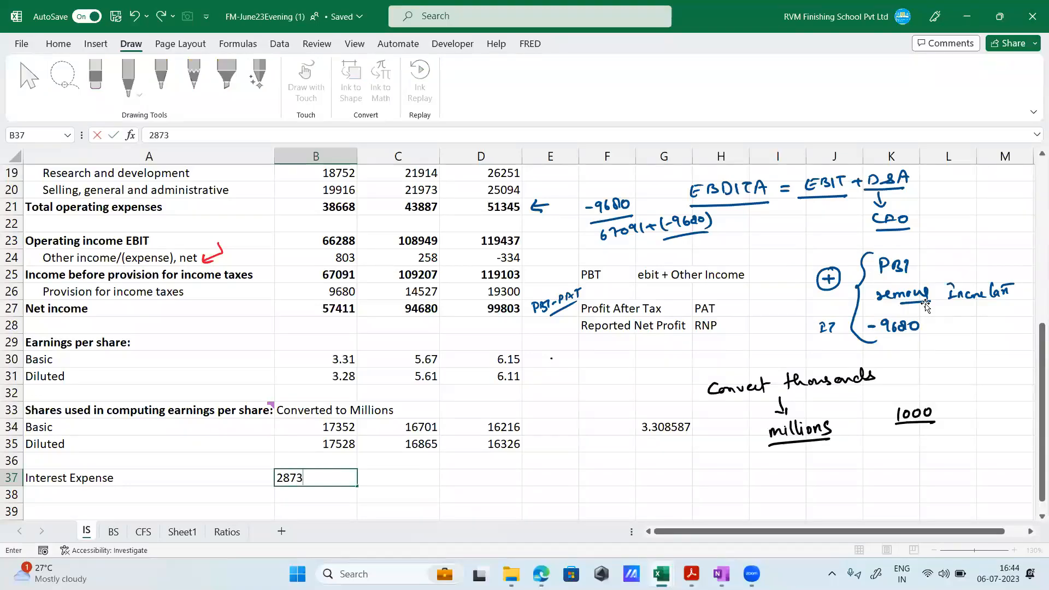
key(Tab)
key(alt+Tab)
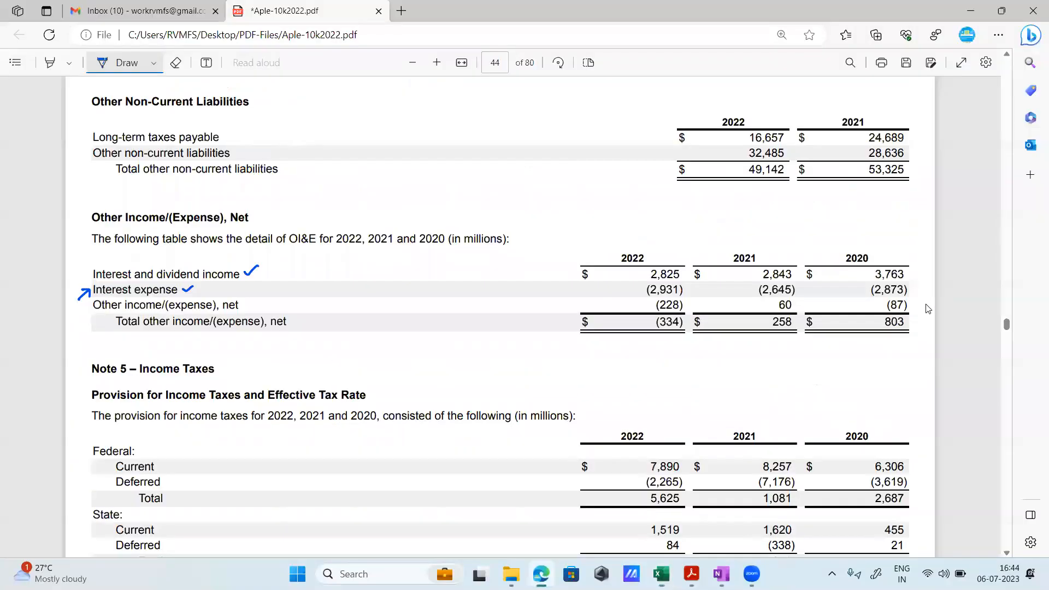
key(alt+Tab)
text(2645)
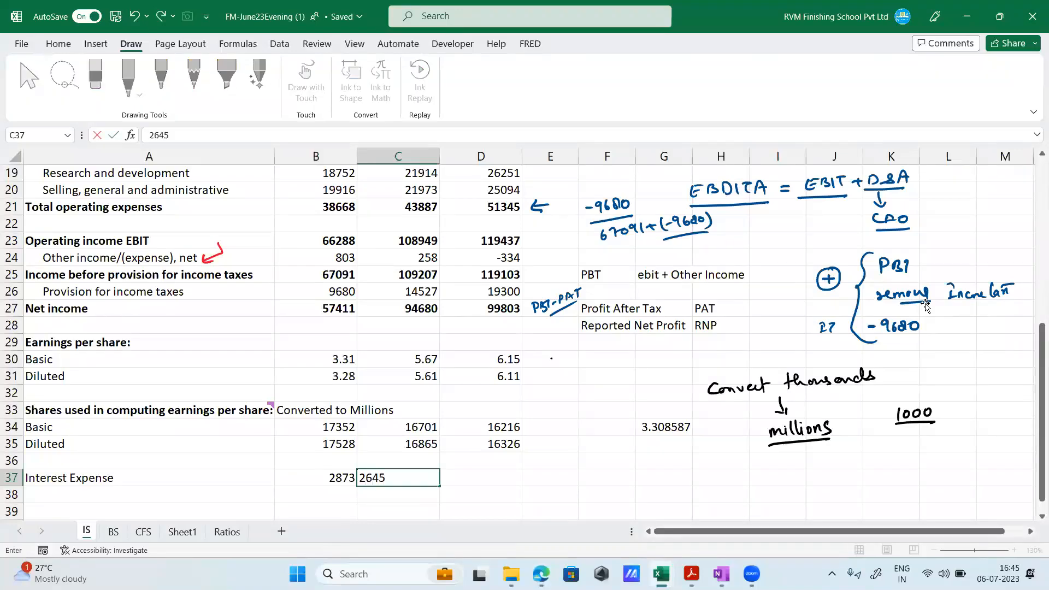
key(Tab)
key(alt+Tab)
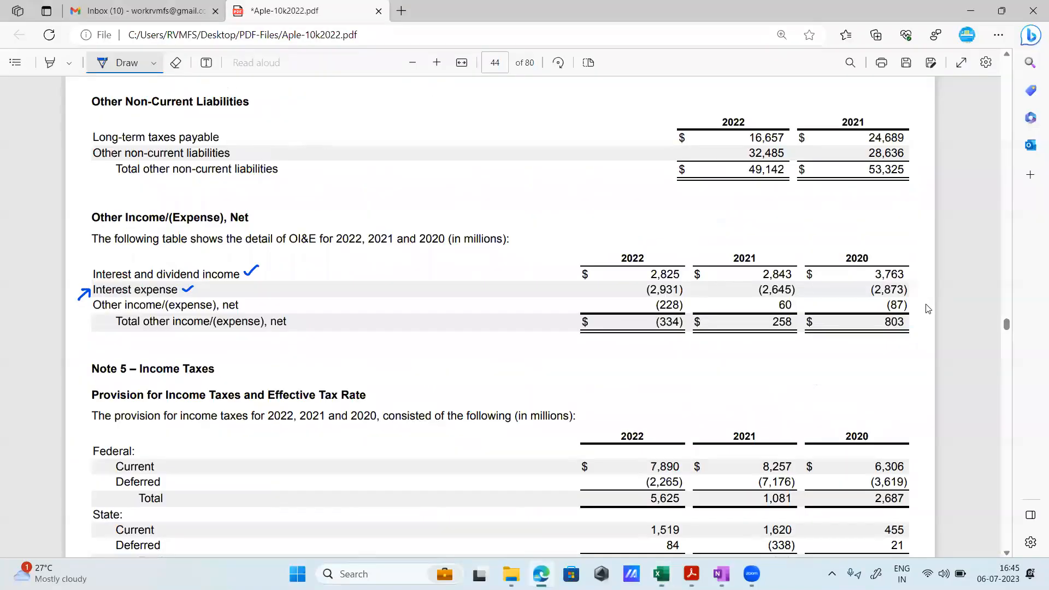
key(alt+Tab)
text(2931)
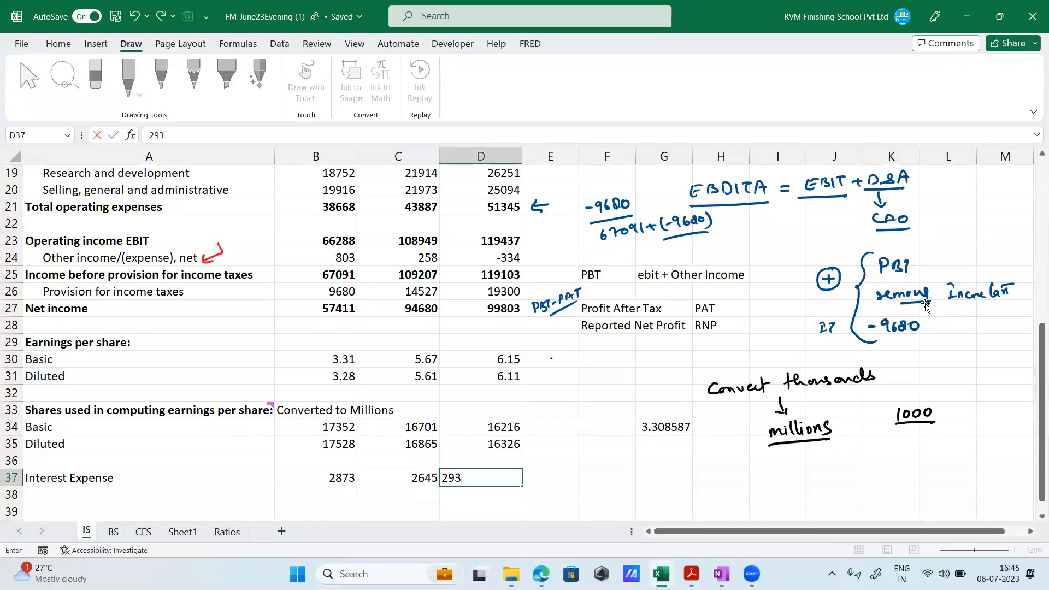
key(Return)
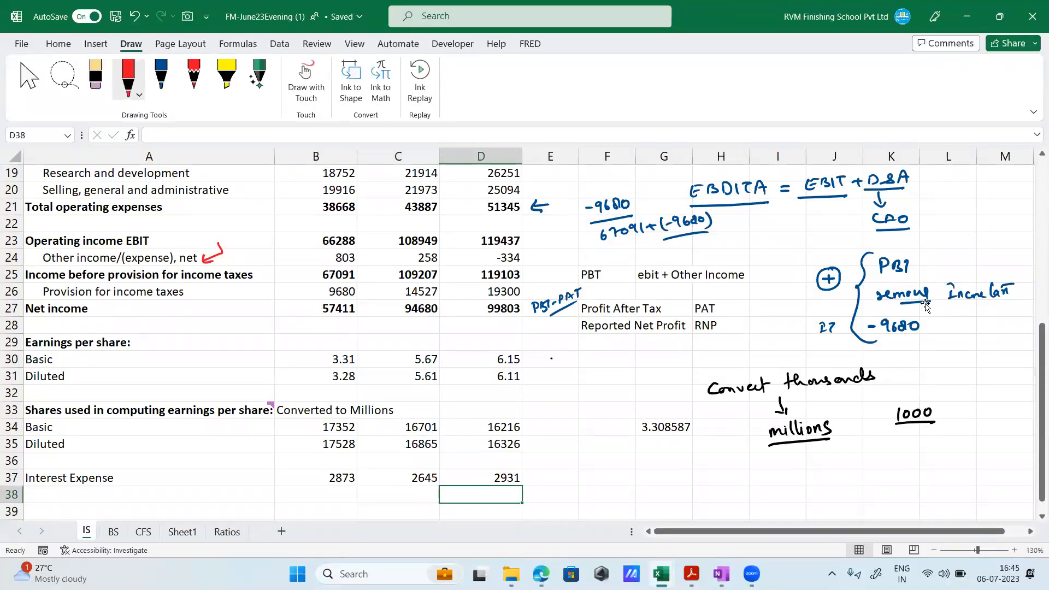
On the Ratios sheet, calculate the Interest Coverage Ratio in C16 as =IS!B23/IS!B37 and fill the formula across to E16.
click(224, 535)
text(=)
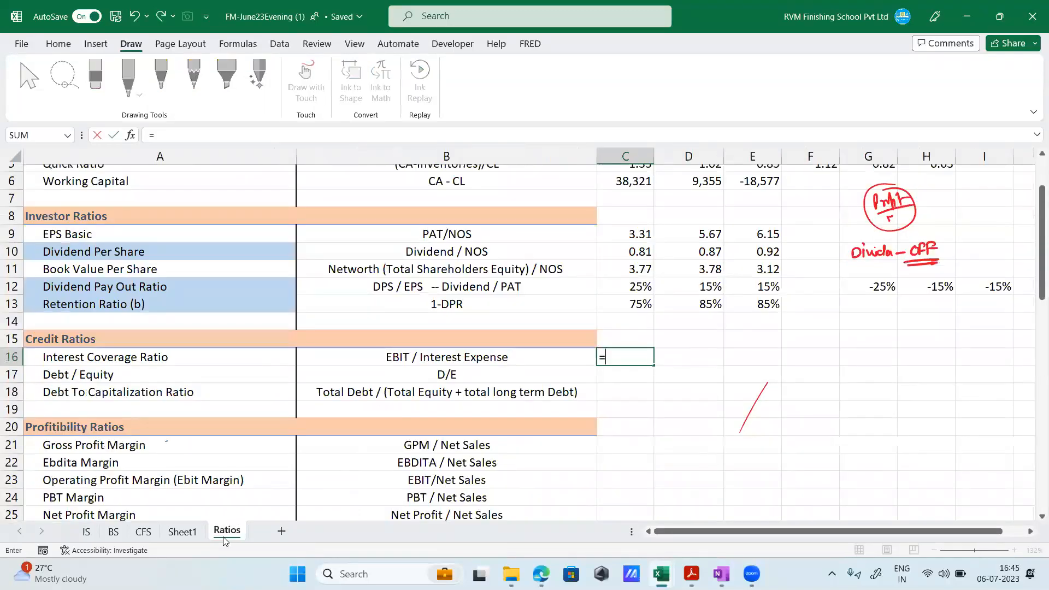
click(86, 533)
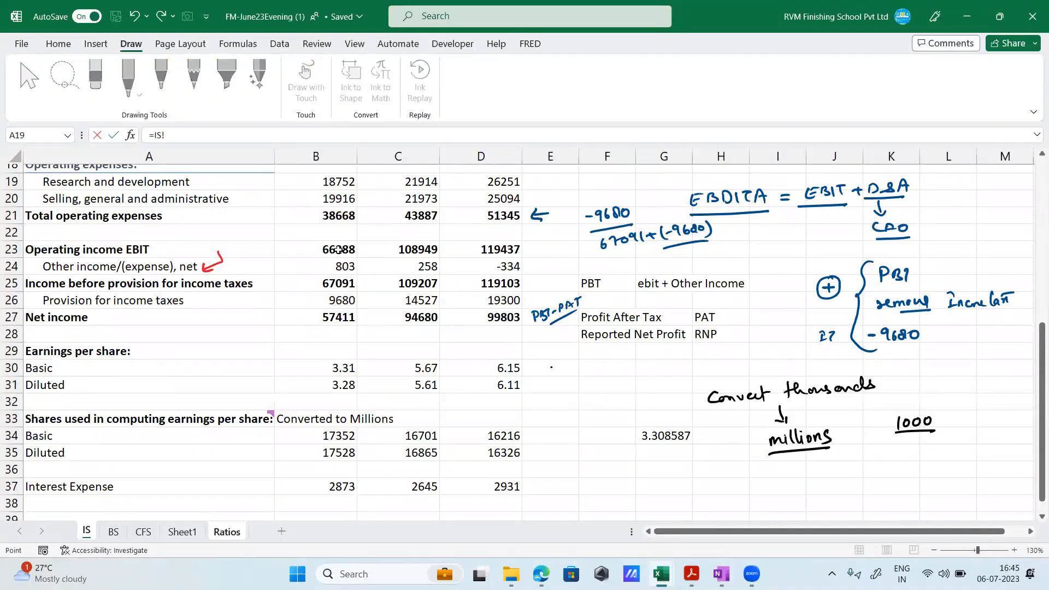
click(337, 252)
text(/)
click(322, 490)
key(Return)
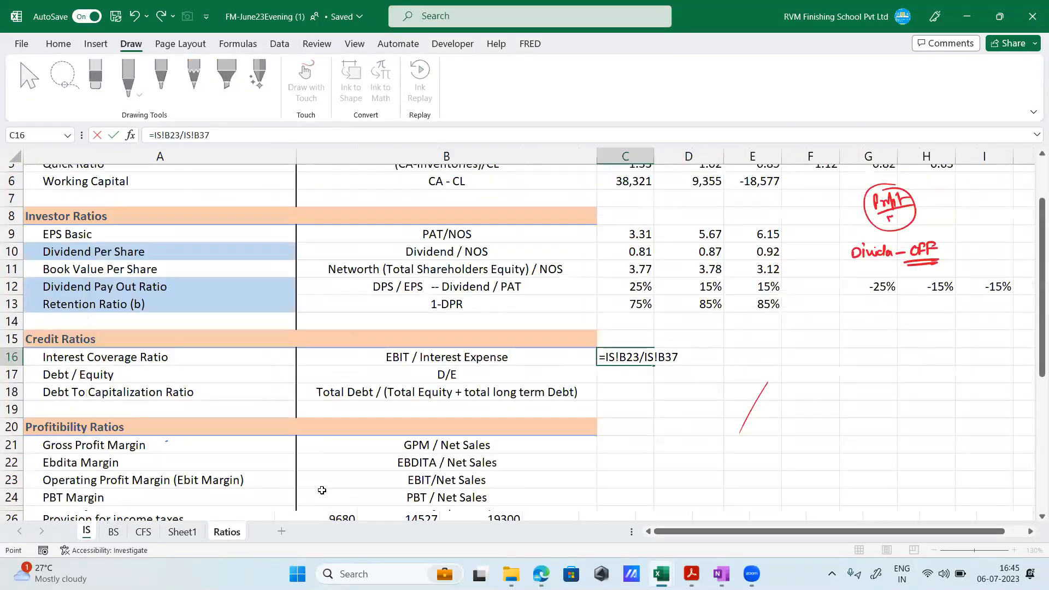
key(shift+Right)
key(shift+Right)
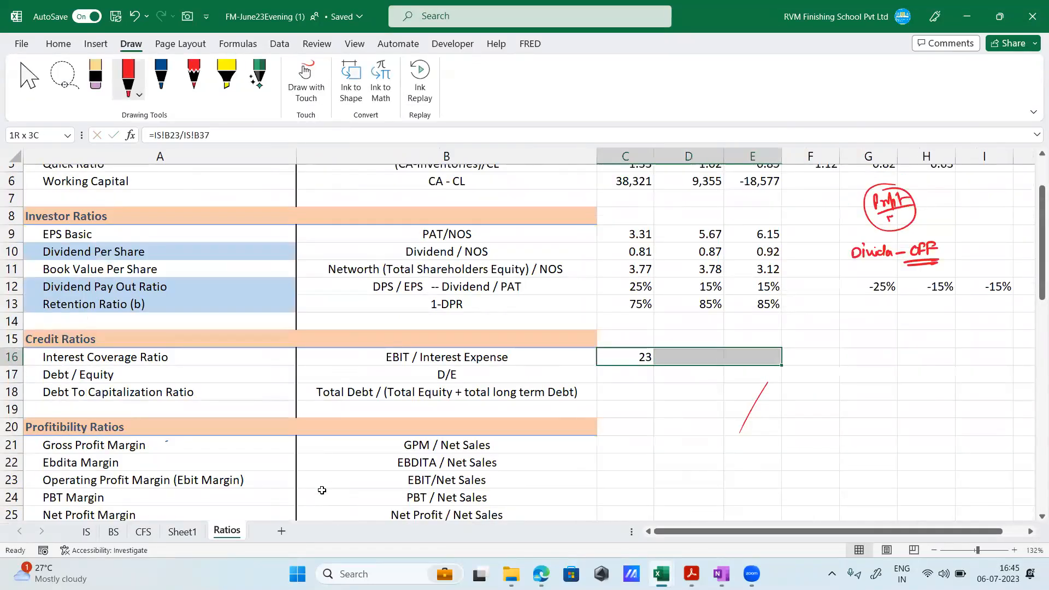
key(ctrl+r)
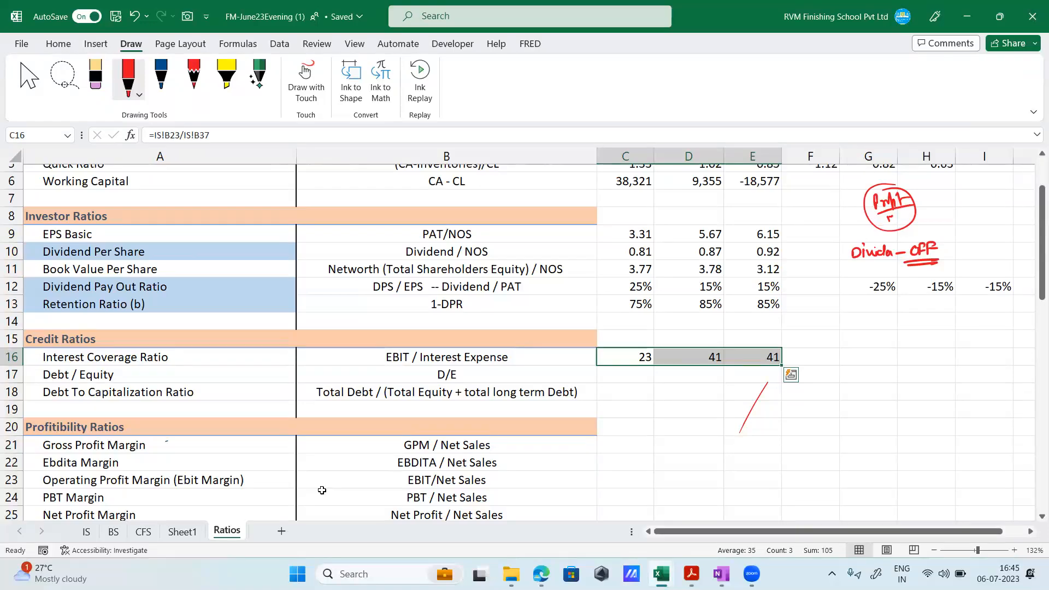
Apply the Number format with 0 decimal places to the interest coverage cells and delete the stray red ink stroke below them.
key(ctrl+1)
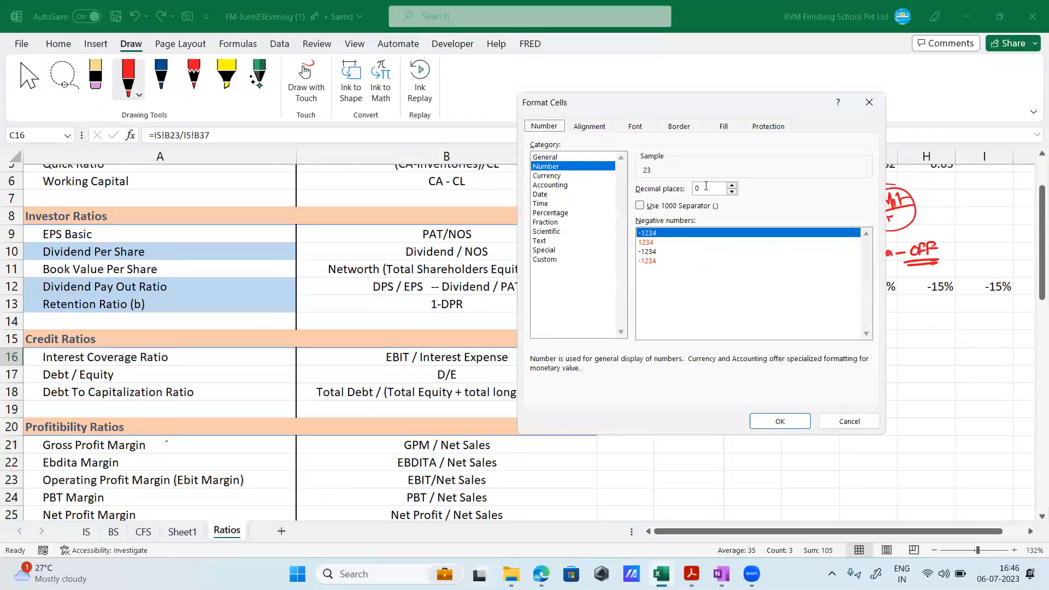
click(781, 425)
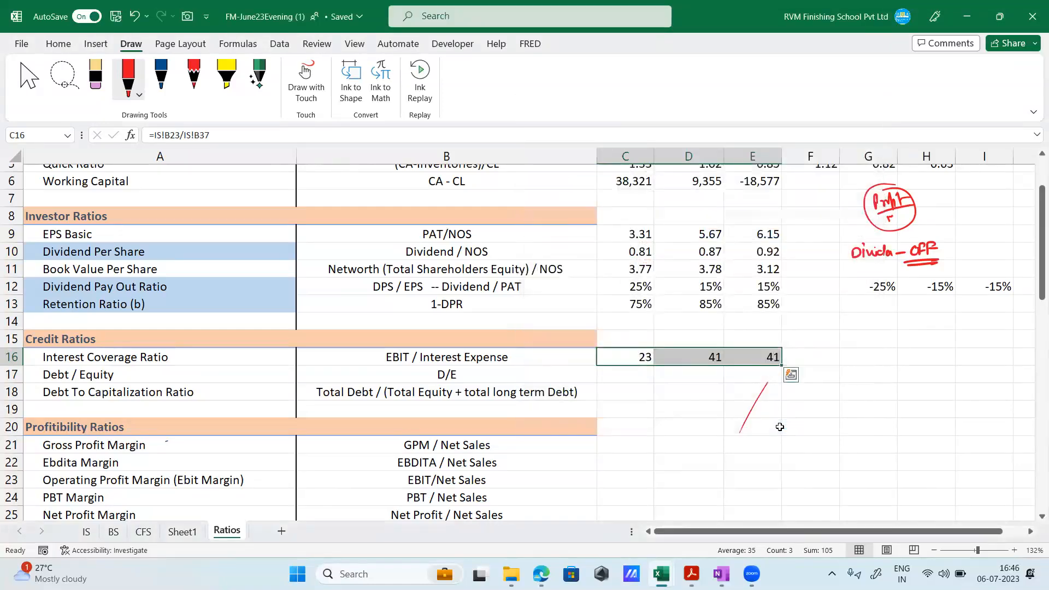
click(750, 414)
key(Delete)
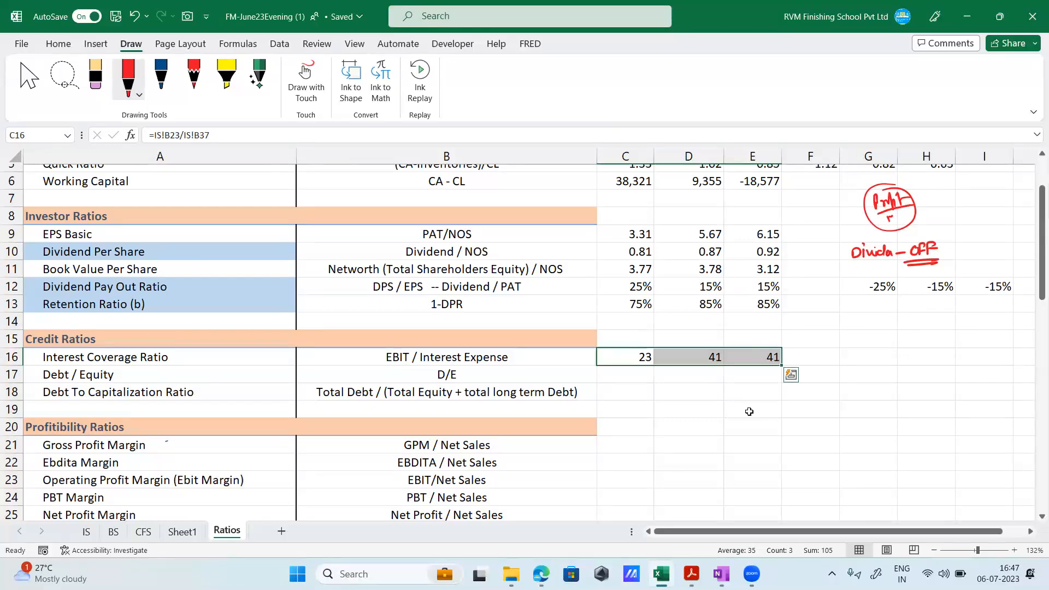
Select the Debt / Equity and Debt To Capitalization Ratio labels in A17:A18 to point out both ratios.
key(Down)
key(Left)
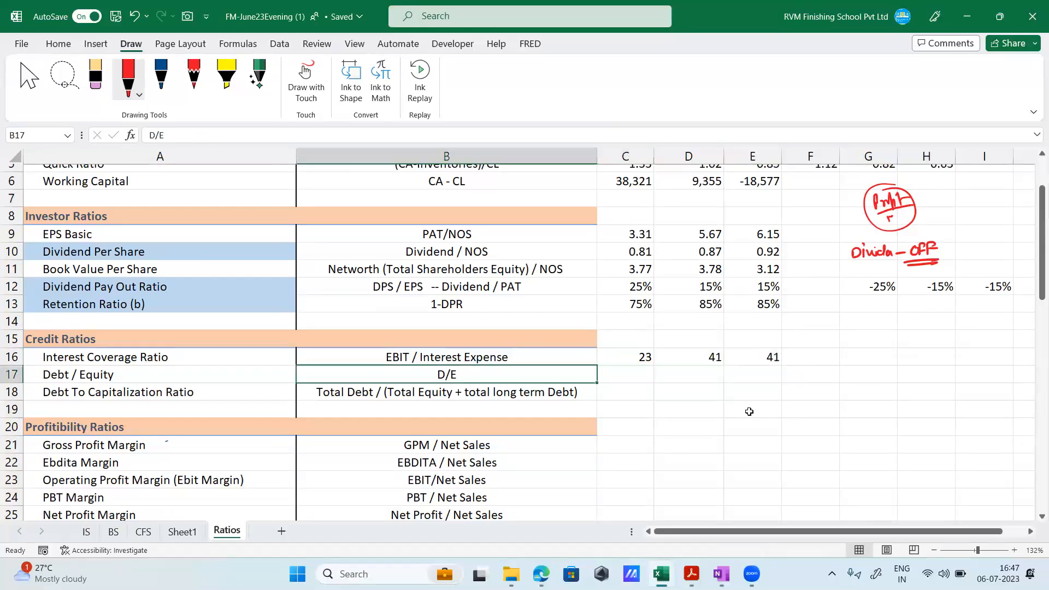
key(Left)
key(shift+Down)
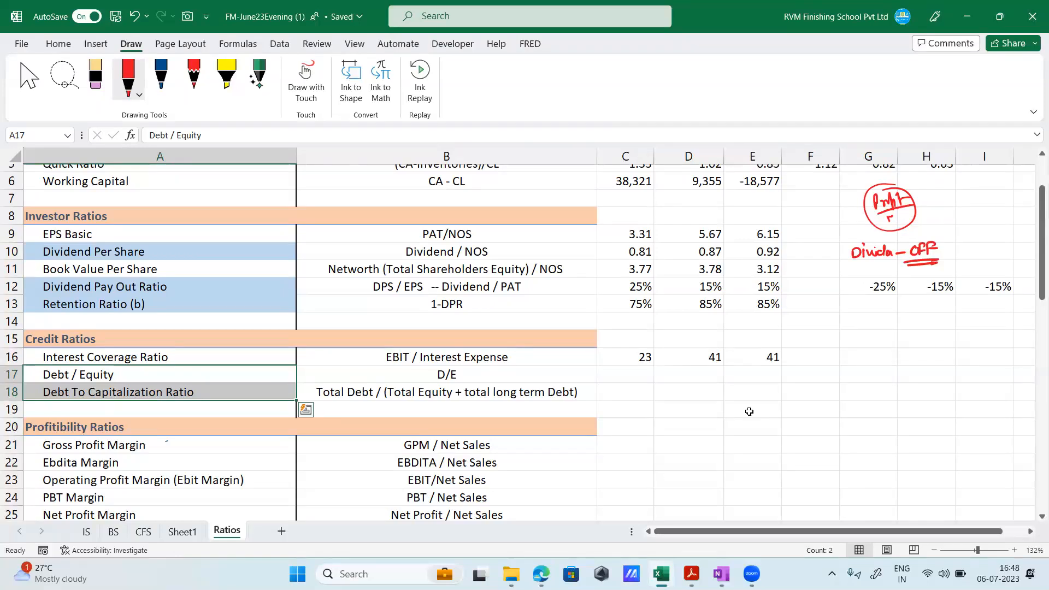
Calculate the 2020 Debt / Equity ratio in C17 as non-current term debt over total shareholders' equity, =BS!B32/BS!B43.
key(Right)
key(Right)
text(=)
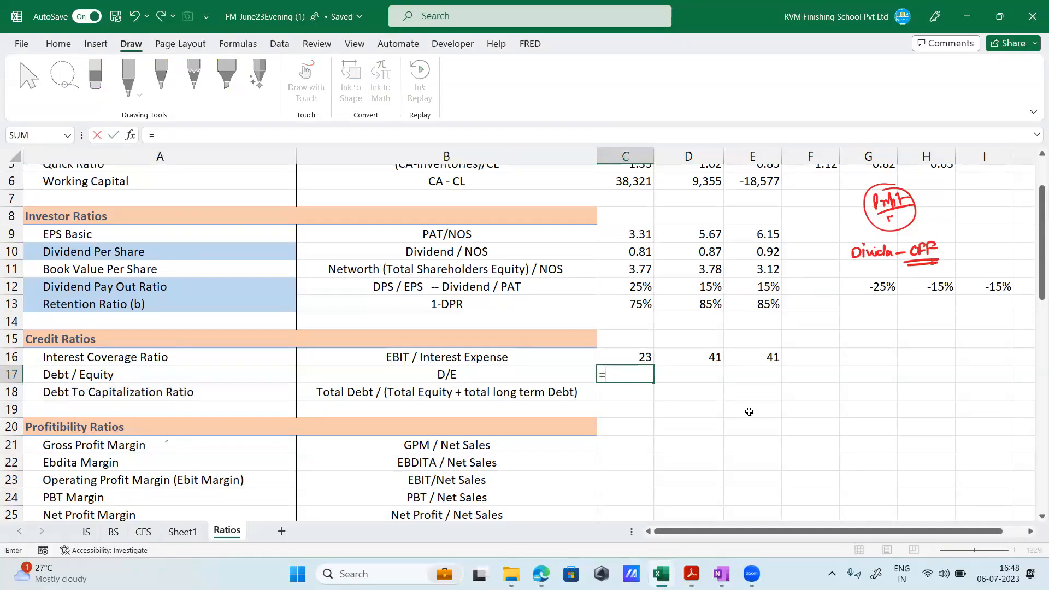
click(113, 532)
scroll(184, 432, up, 4)
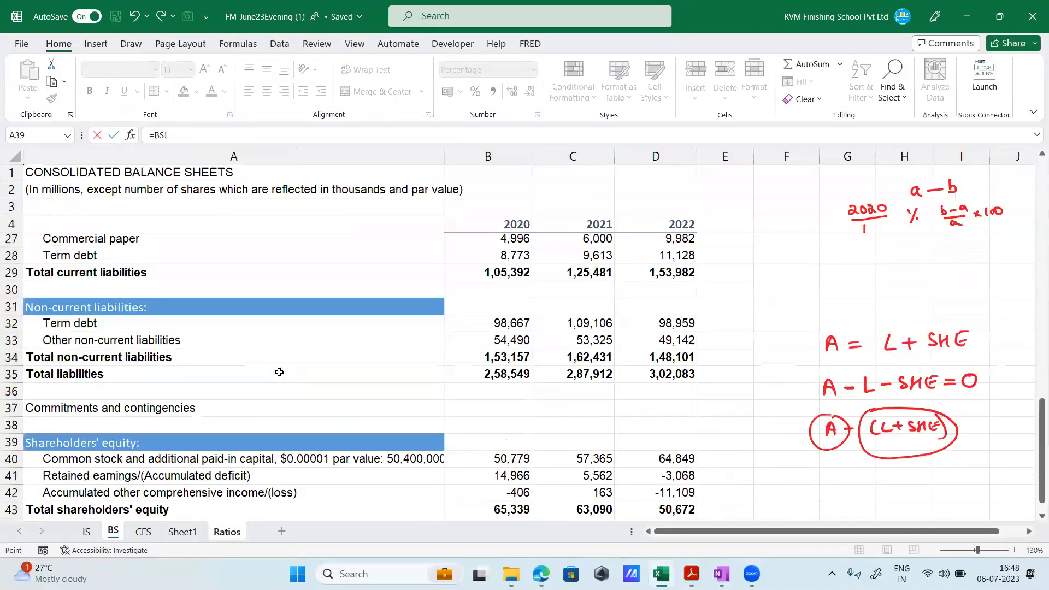
click(477, 338)
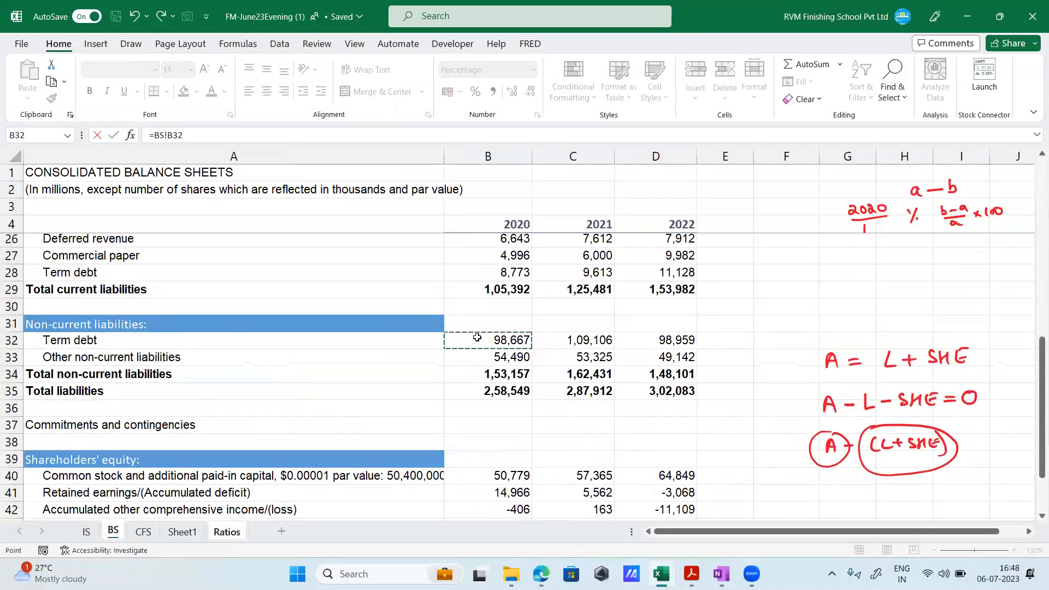
text(/)
scroll(477, 338, down, 2)
scroll(481, 383, right, 1)
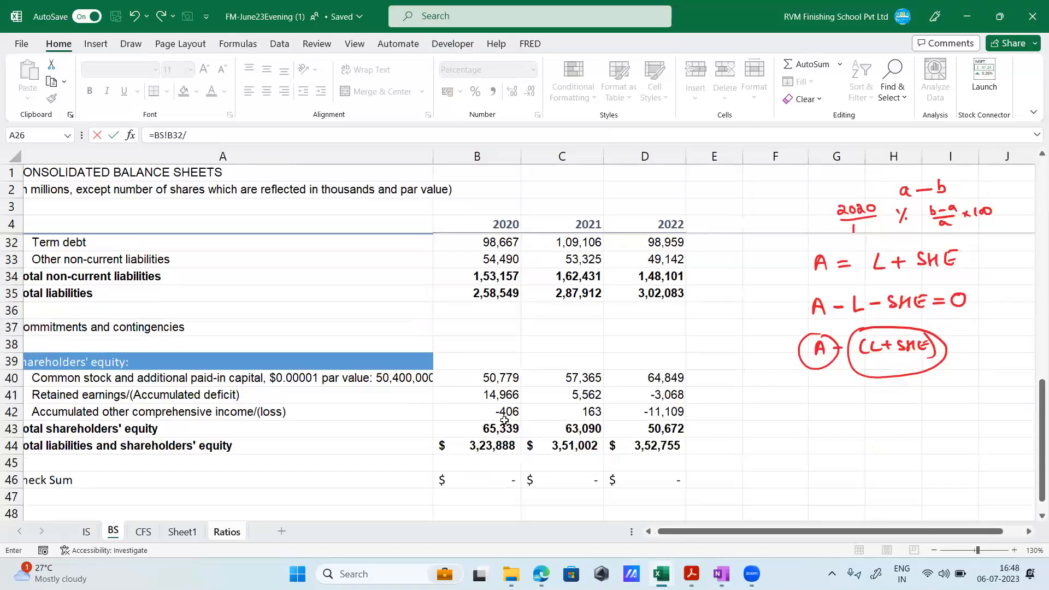
click(496, 429)
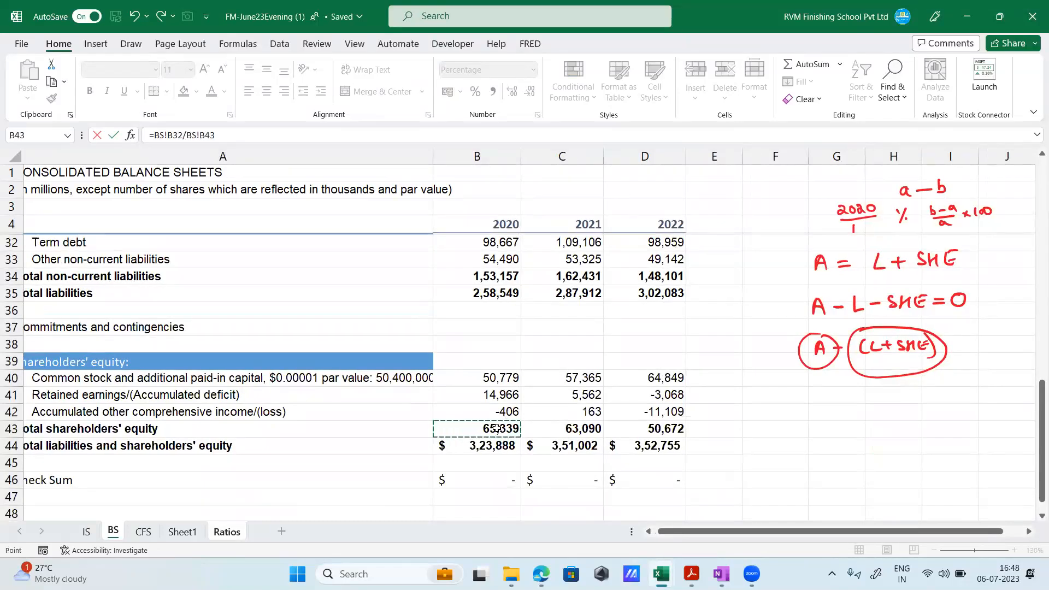
key(Return)
Fill the Debt / Equity formula across from C17 to E17 for the other two years.
key(shift+Right)
key(shift+Right)
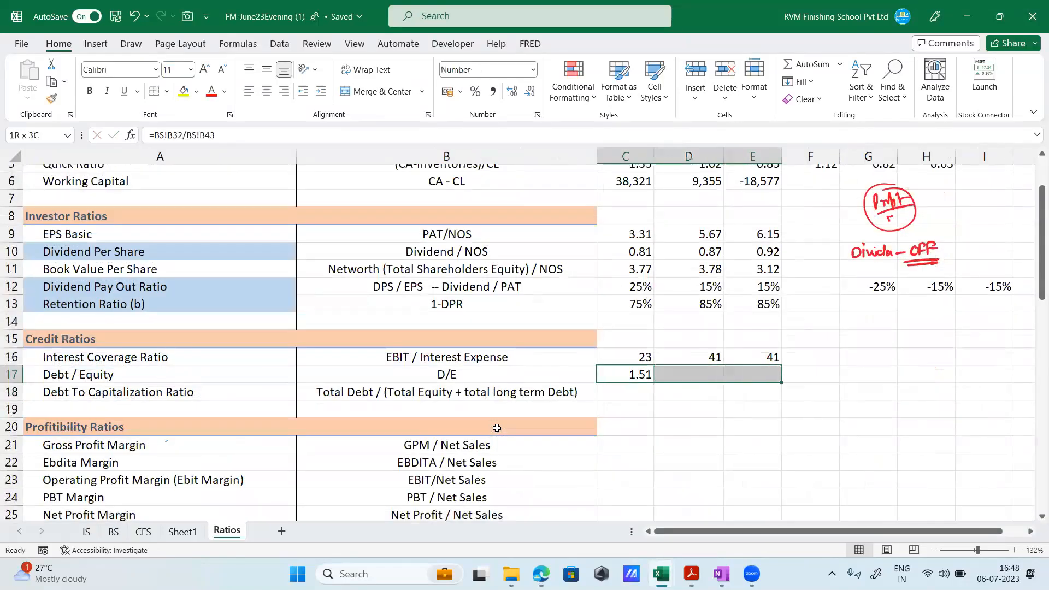
key(ctrl+r)
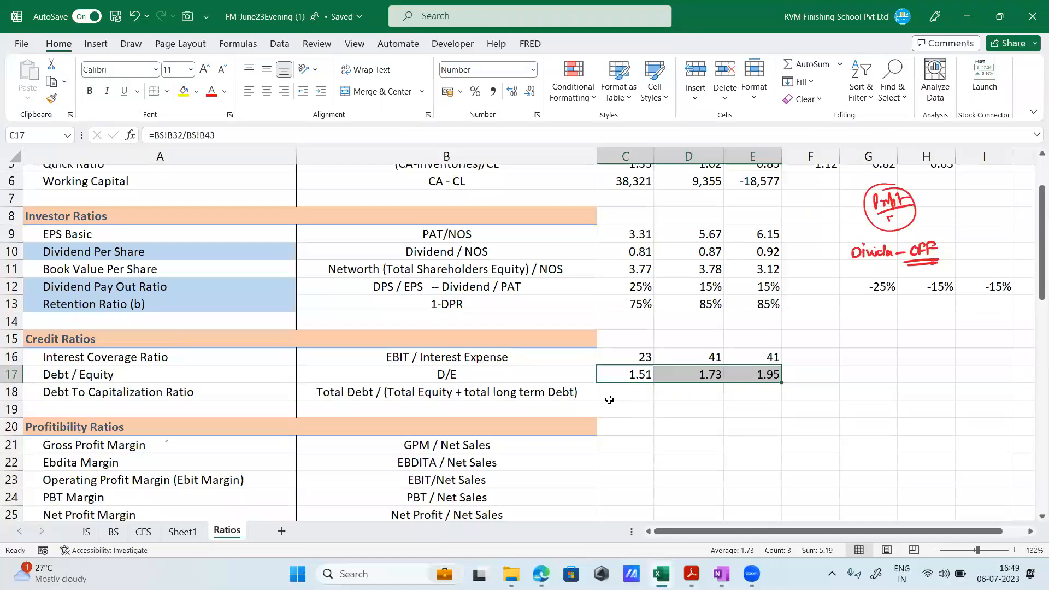
Examine the non-current Term debt figures for 2020 to 2022 on the BS sheet, and return to the Ratios sheet.
click(113, 531)
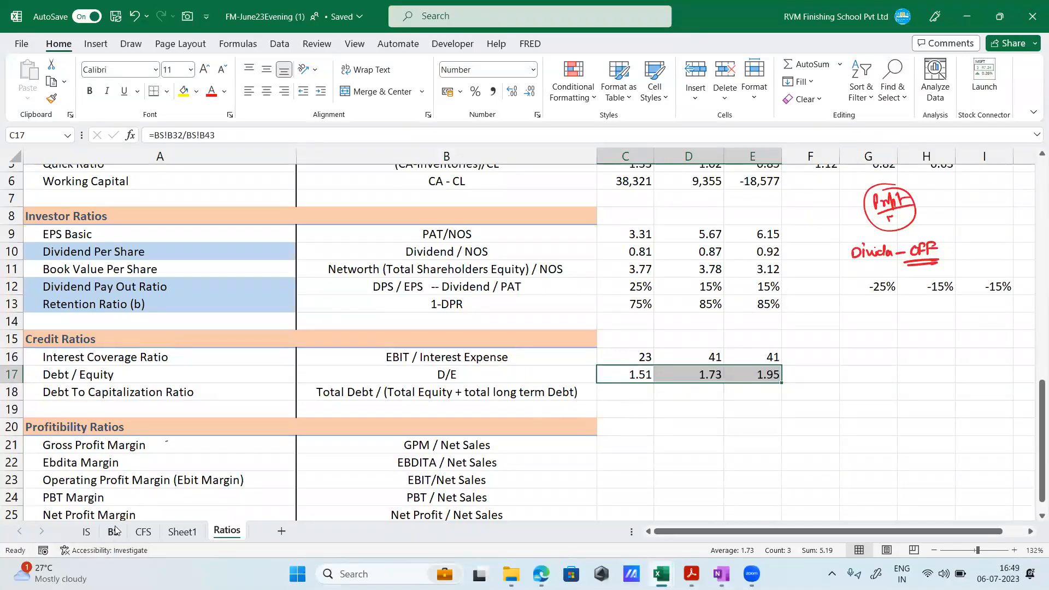
scroll(457, 321, up, 1)
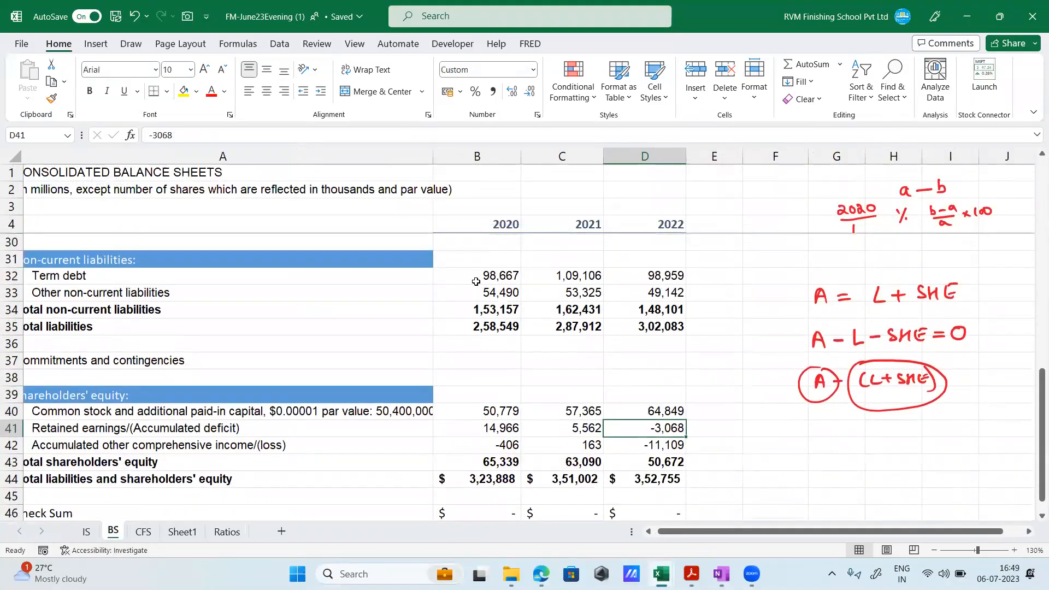
drag(474, 277, 660, 275)
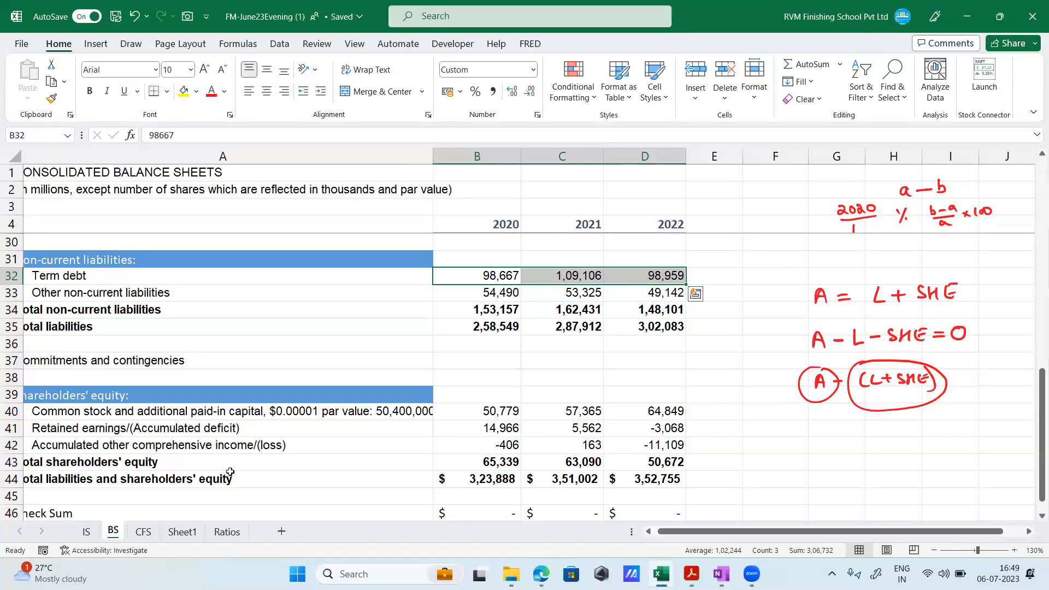
click(226, 532)
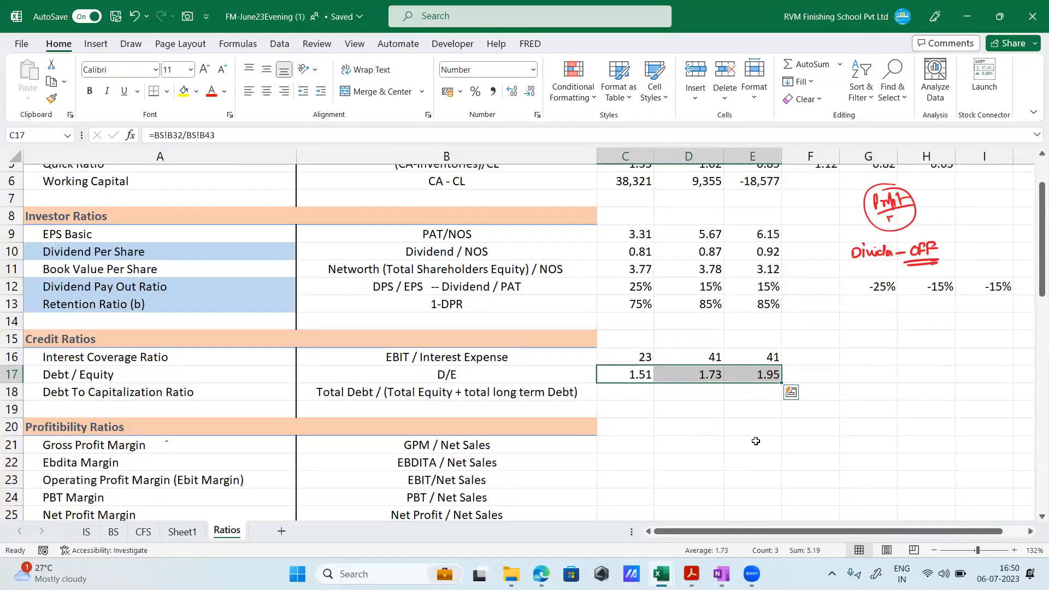
Examine the total shareholders' equity figures for 2020 to 2022 and the retained earnings line on the BS sheet.
click(103, 535)
scroll(516, 457, down, 3)
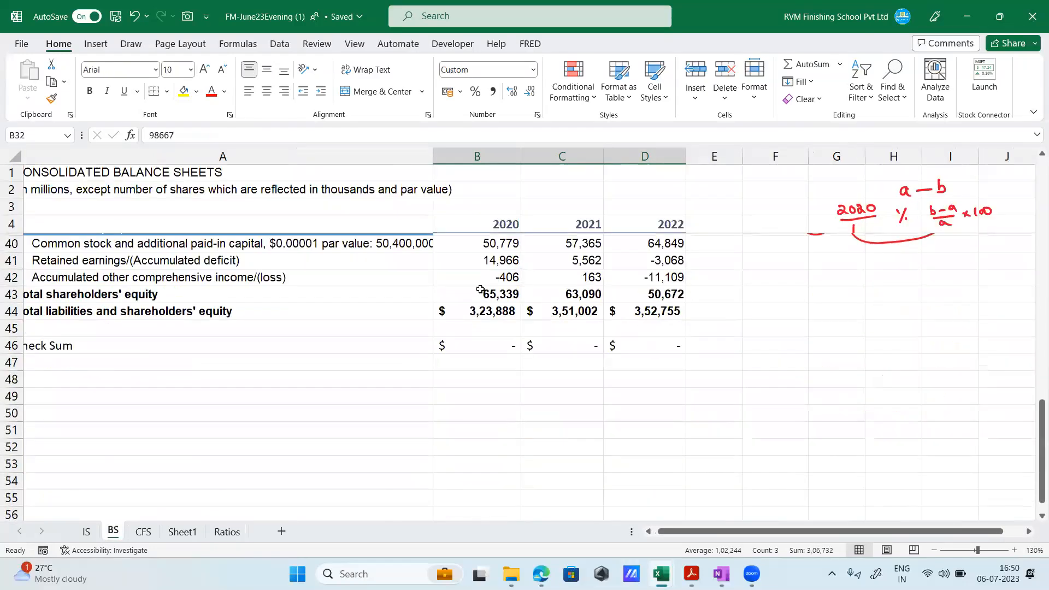
drag(511, 294, 640, 296)
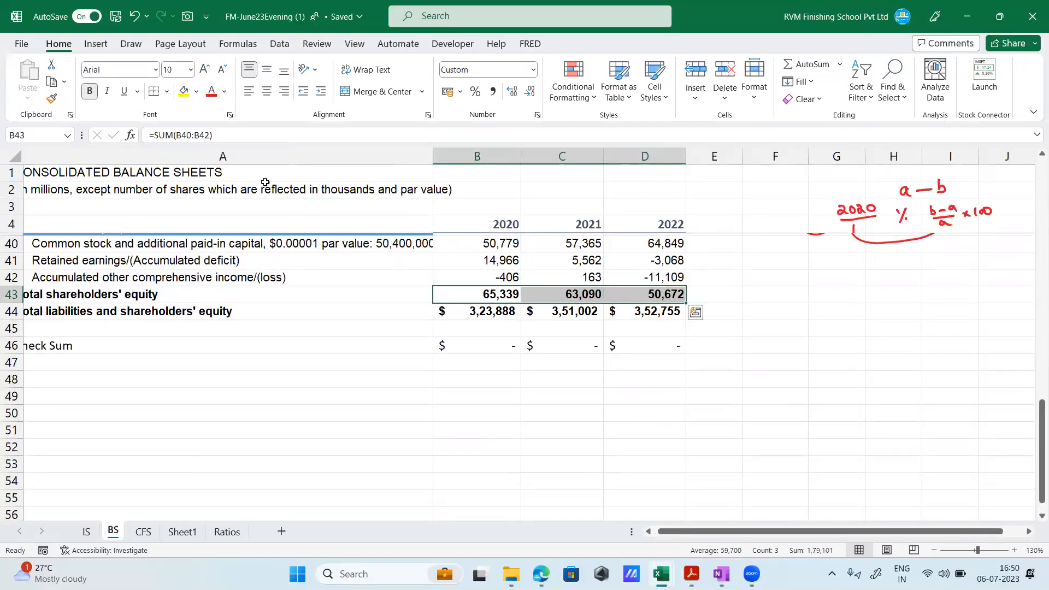
click(222, 262)
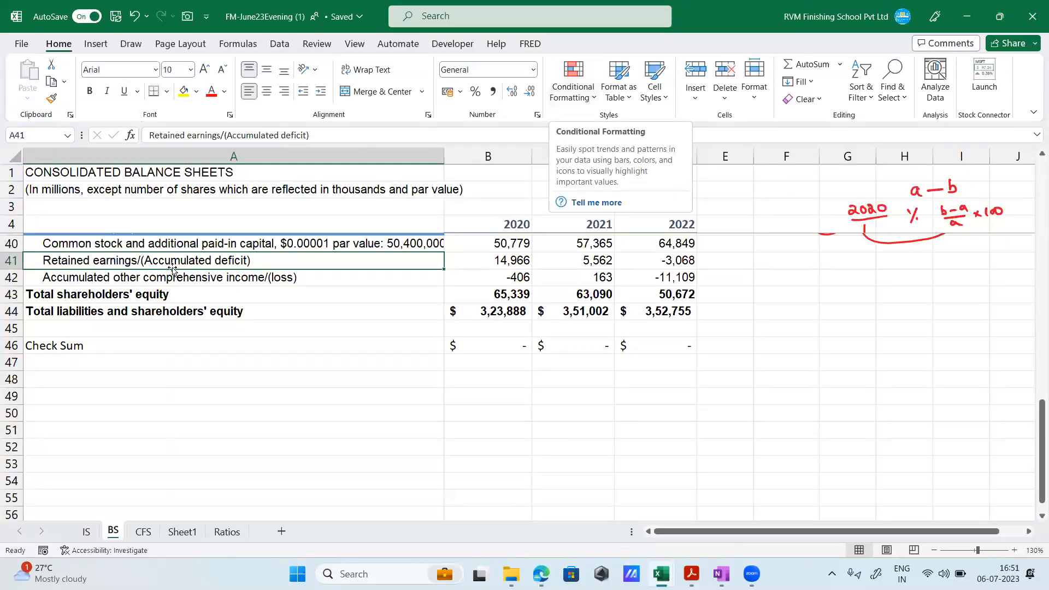
On the Ratios sheet, draw a red arrow beside the Debt / Equity results and select the Debt To Capitalization Ratio label in A18.
click(228, 532)
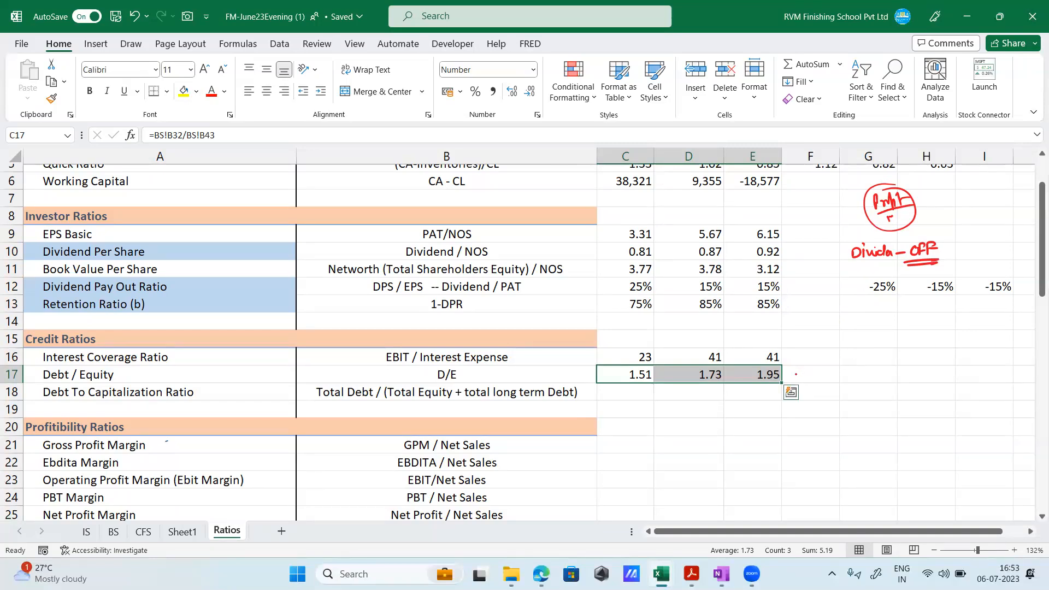
mouse_move(805, 372)
mouse_down()
mouse_move(791, 375)
mouse_move(799, 380)
mouse_up()
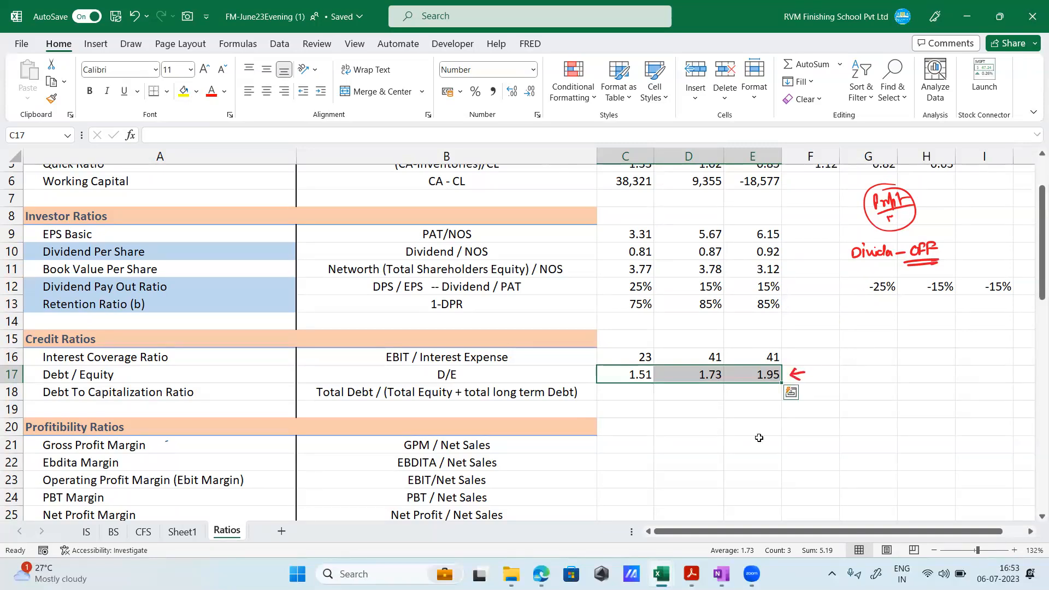
click(214, 390)
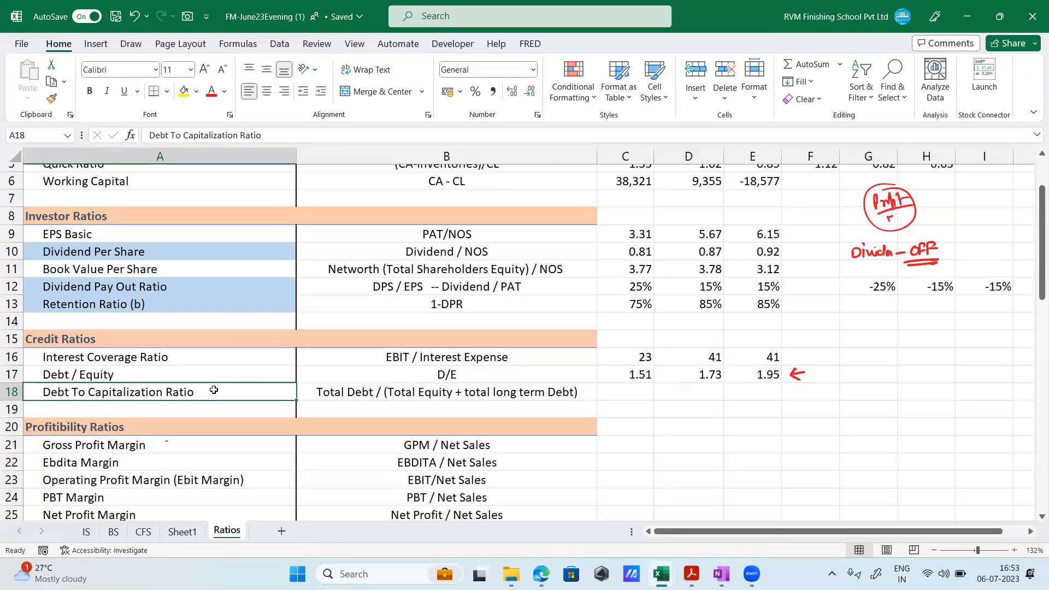
Switch to the OneNote page Ratio Analysis 2 and handwrite "Capital =" in blue below the interest coverage notes.
click(721, 573)
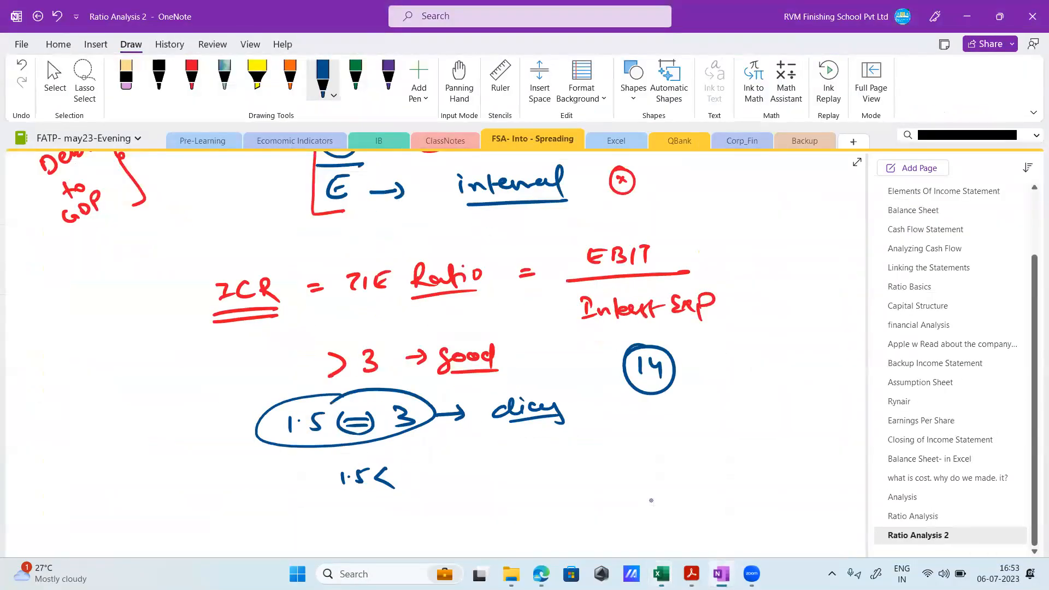
scroll(654, 493, down, 5)
mouse_move(164, 245)
mouse_down()
mouse_move(171, 267)
mouse_move(193, 280)
mouse_move(230, 261)
mouse_move(247, 240)
mouse_move(238, 242)
mouse_move(293, 248)
mouse_up()
drag(278, 255, 294, 253)
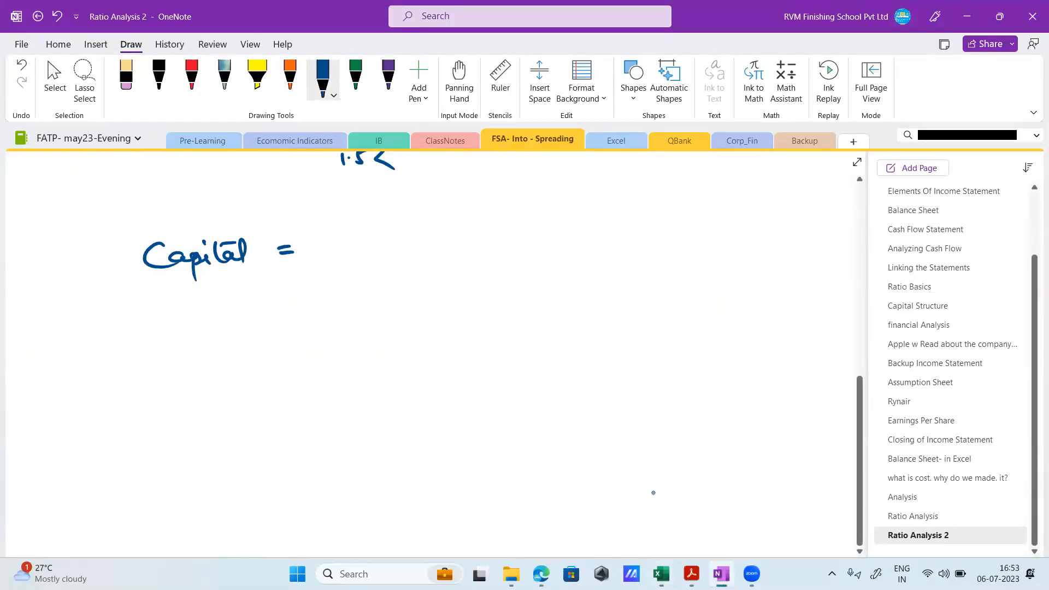
Handwrite the definition "total amount the company has raised" after "Capital =".
mouse_move(350, 231)
mouse_down()
mouse_move(351, 254)
mouse_move(376, 228)
mouse_move(433, 247)
mouse_move(490, 245)
mouse_up()
drag(485, 236, 522, 247)
mouse_move(516, 238)
mouse_down()
mouse_move(635, 234)
mouse_move(644, 249)
mouse_up()
drag(644, 225, 650, 241)
mouse_move(659, 224)
mouse_down()
mouse_move(678, 228)
mouse_move(671, 257)
mouse_up()
drag(700, 217, 701, 241)
drag(702, 232, 766, 224)
mouse_move(782, 226)
mouse_down()
mouse_move(772, 234)
mouse_move(794, 229)
mouse_up()
drag(797, 217, 814, 230)
mouse_move(815, 224)
mouse_down()
mouse_move(824, 218)
mouse_move(825, 232)
mouse_up()
drag(830, 208, 828, 234)
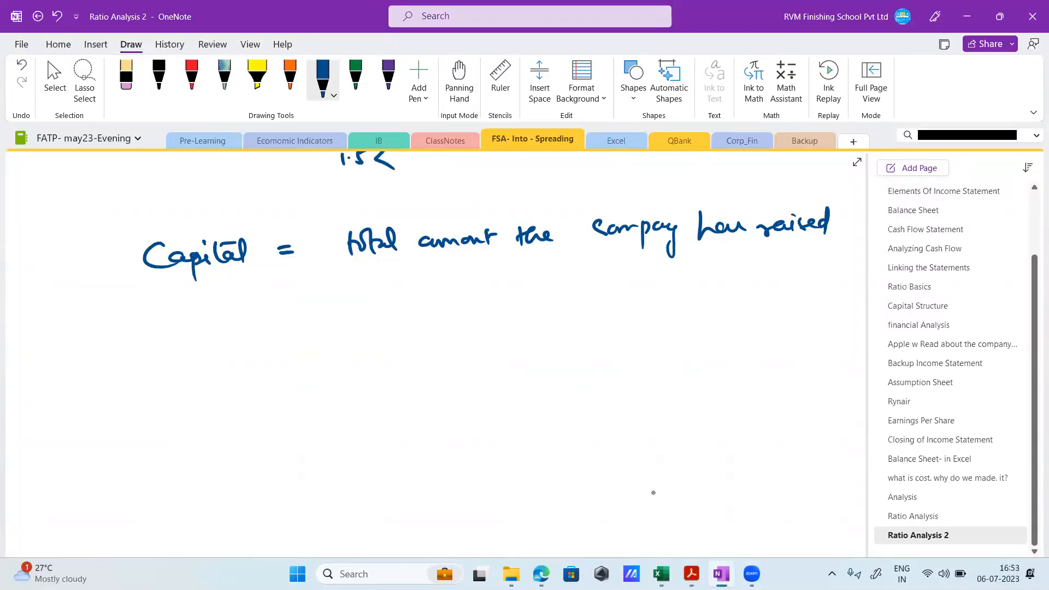
Handwrite "= E + D" below the capital definition, circle E + D and add a tick mark beside it.
drag(403, 288, 420, 286)
mouse_move(404, 295)
mouse_down()
mouse_move(484, 290)
mouse_move(490, 272)
mouse_up()
drag(505, 281, 531, 284)
mouse_move(457, 299)
mouse_down()
mouse_move(544, 299)
mouse_move(559, 280)
mouse_move(528, 257)
mouse_move(463, 276)
mouse_move(457, 295)
mouse_up()
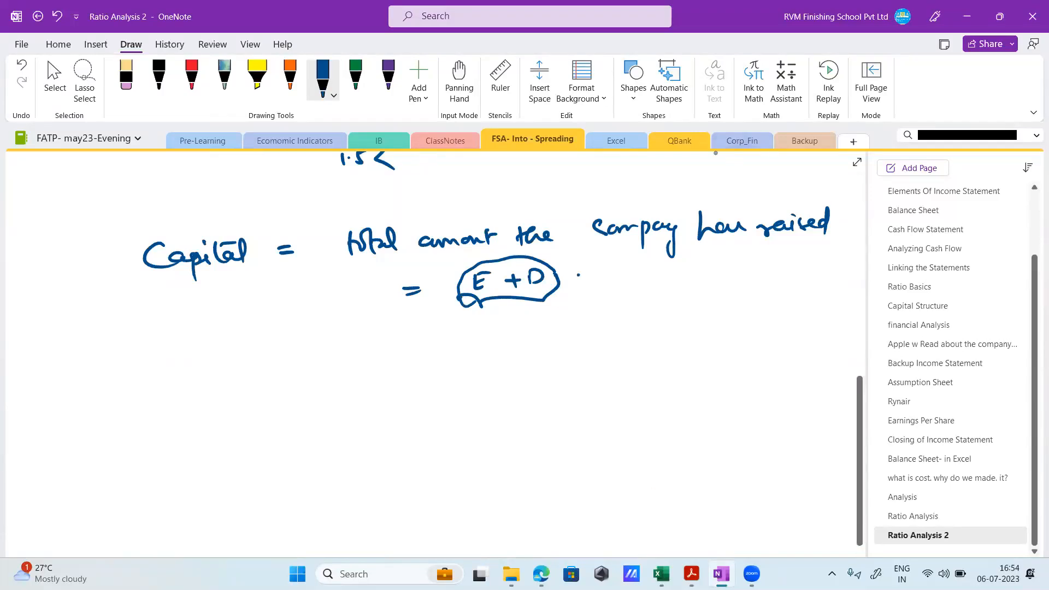
drag(578, 274, 604, 269)
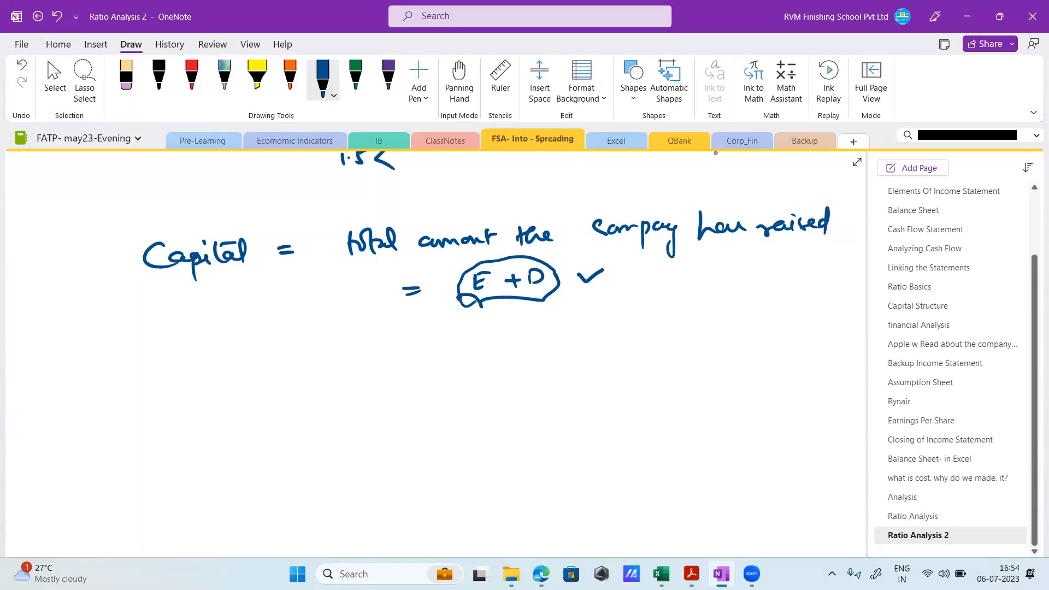
Switch back to Excel and calculate the 2020 Debt To Capitalization Ratio in C18 with =BS!B32/SUM(BS!B32,BS!B43).
key(alt+Tab)
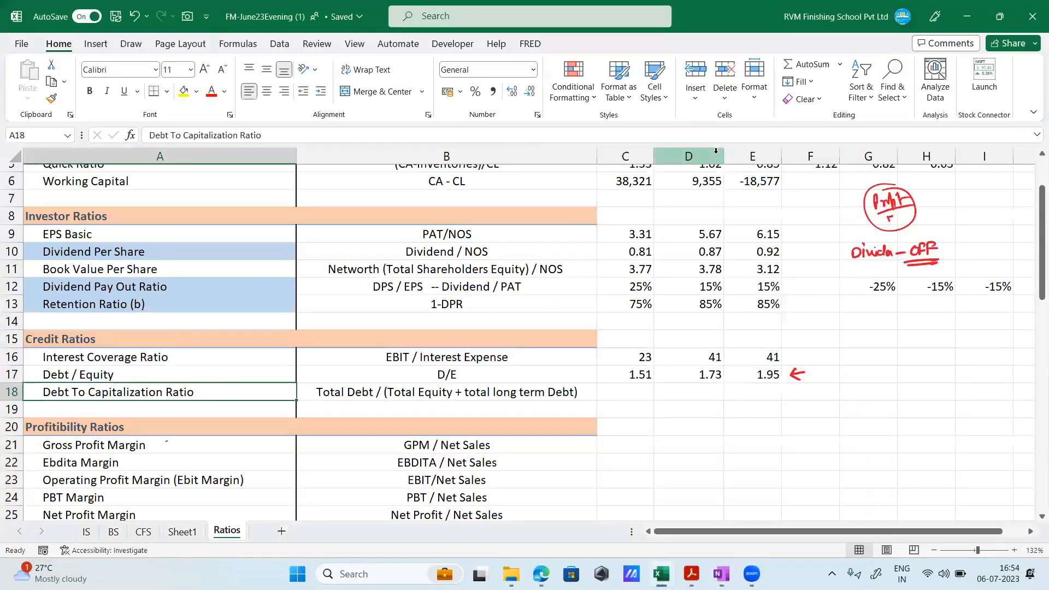
key(Right)
key(Right)
key(Right)
key(Left)
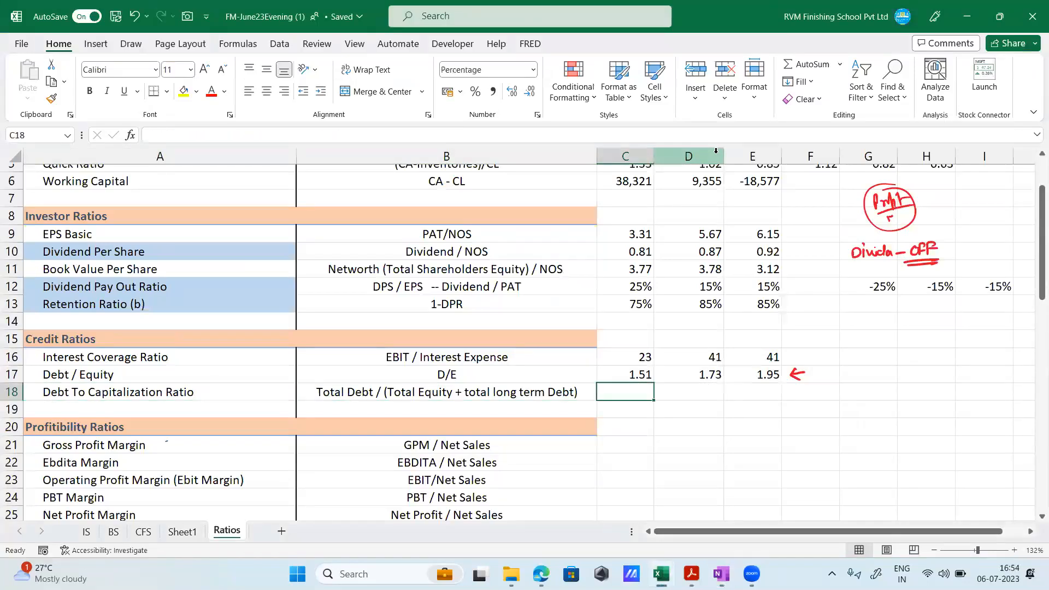
text(=)
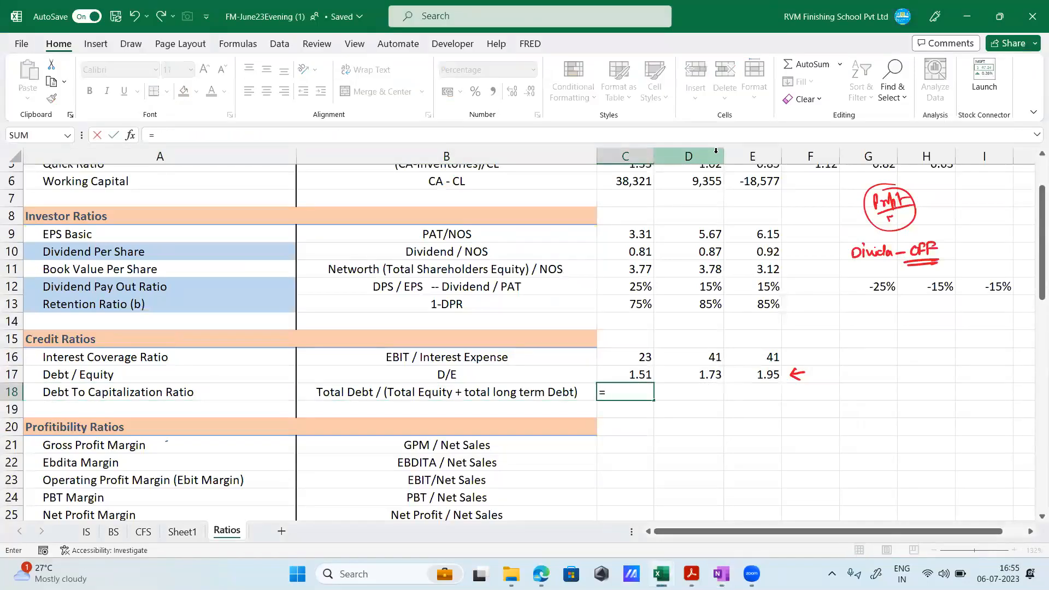
click(113, 532)
scroll(385, 352, up, 4)
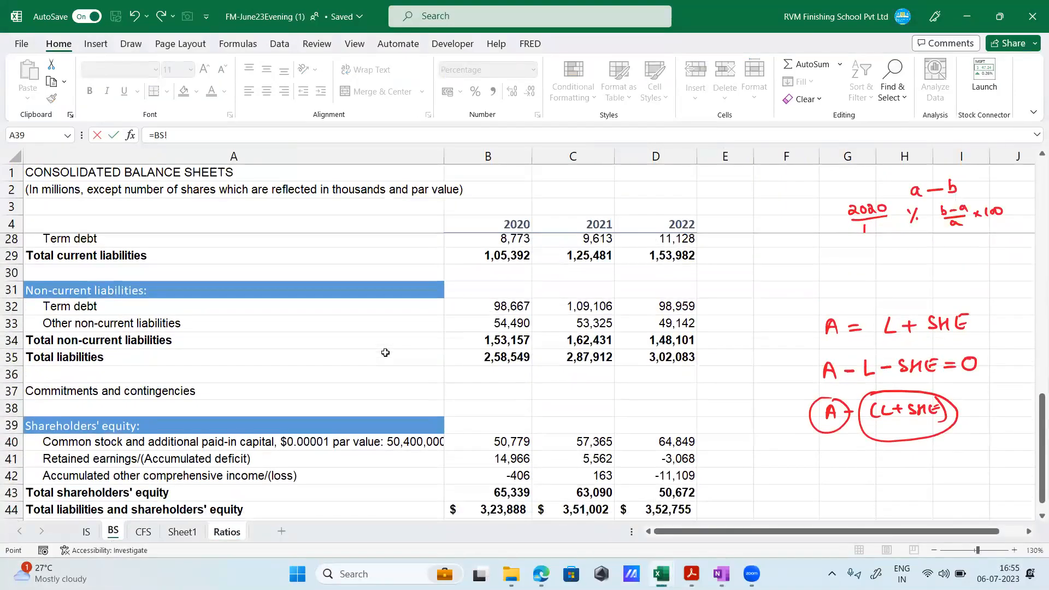
click(487, 305)
text(/sum()
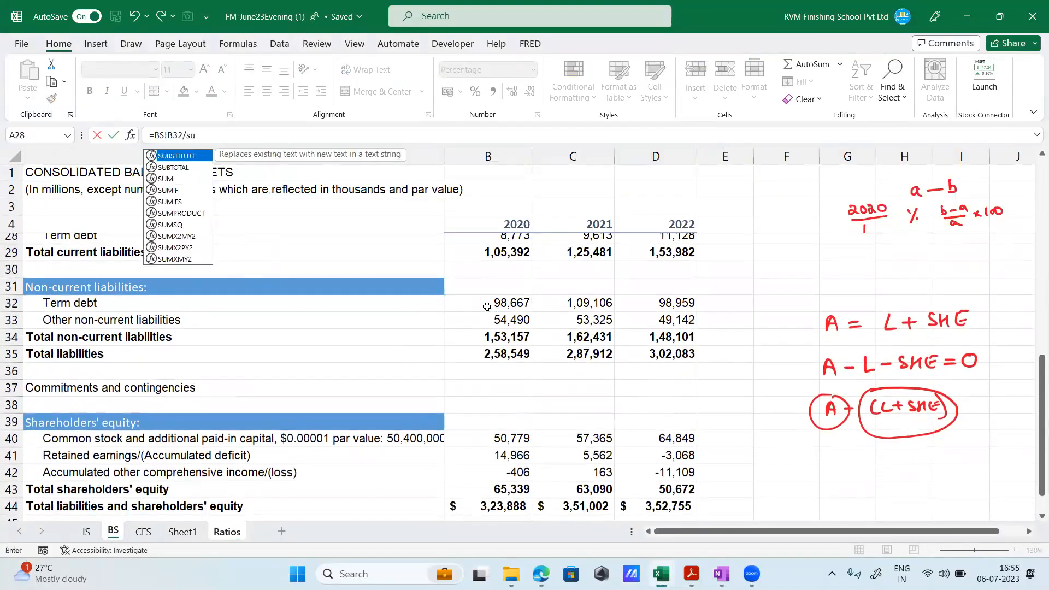
click(507, 304)
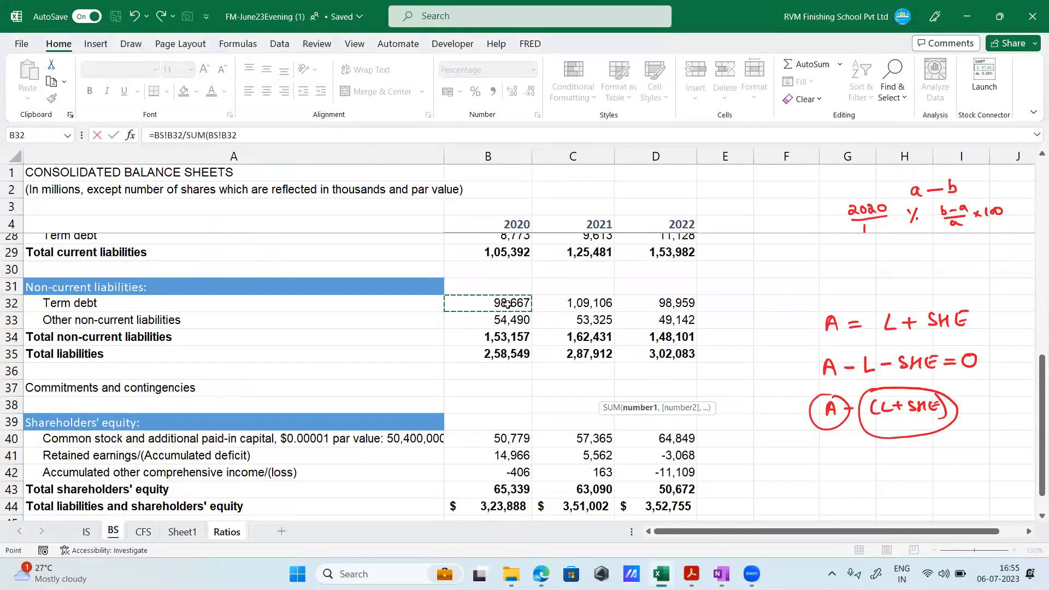
text(,)
scroll(507, 304, down, 1)
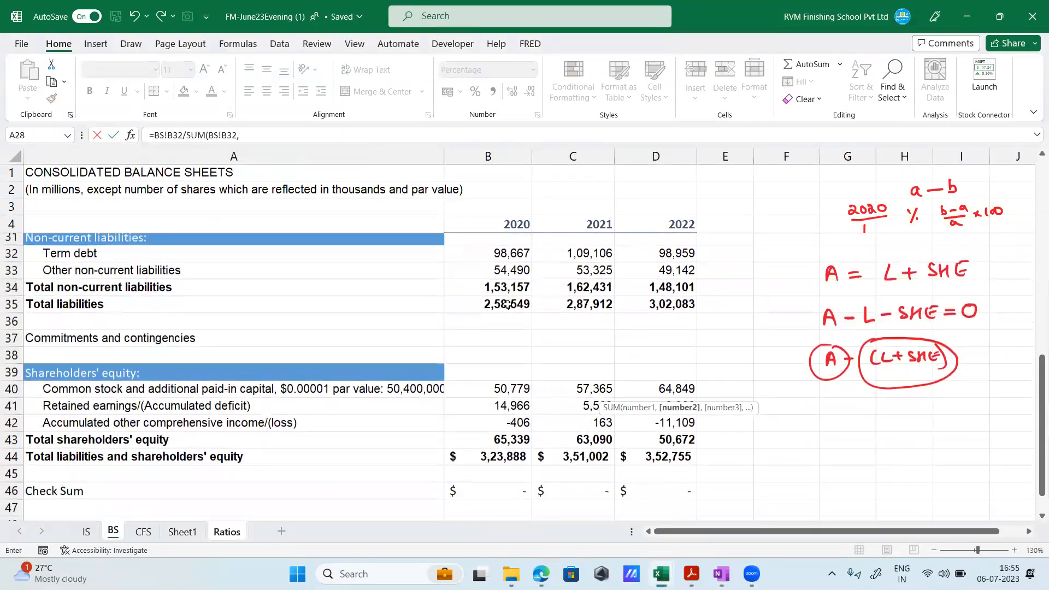
click(487, 440)
text())
key(Return)
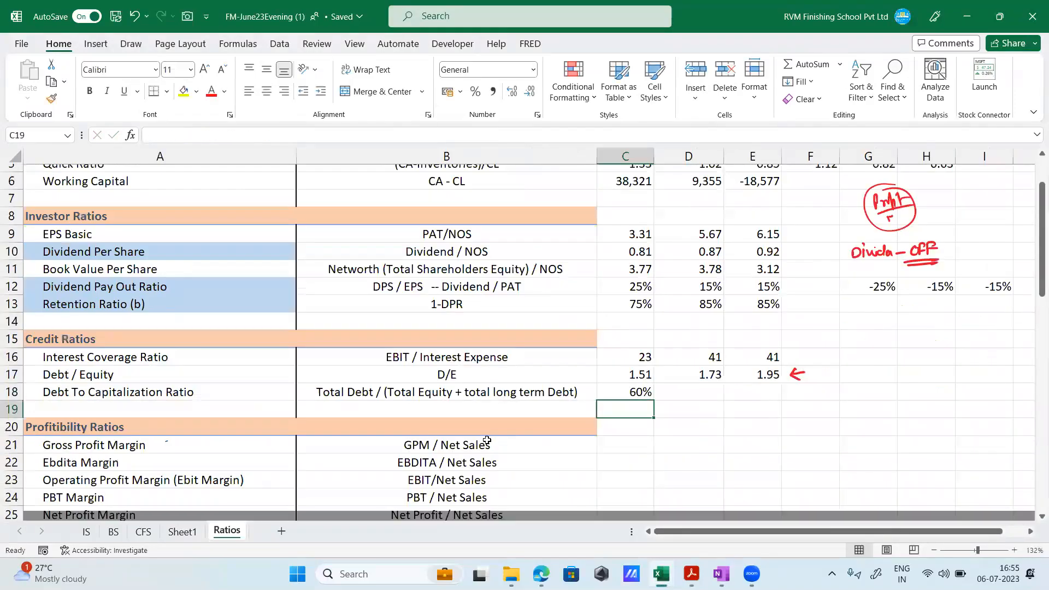
Fill the Debt To Capitalization Ratio formula across from C18 to E18 for 2021 and 2022.
key(shift+Right)
key(shift+Right)
key(ctrl+r)
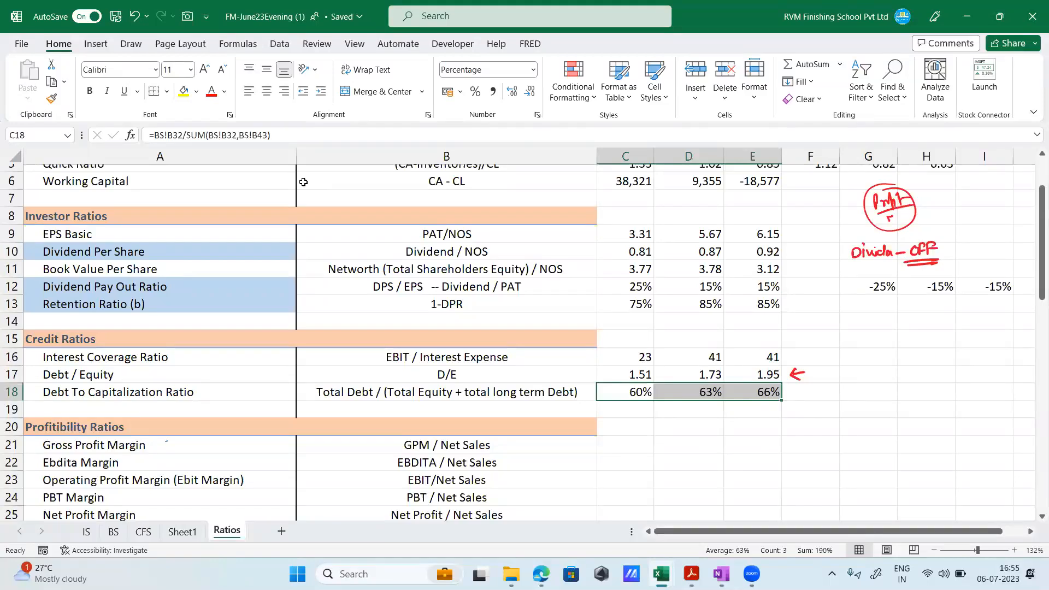
click(732, 375)
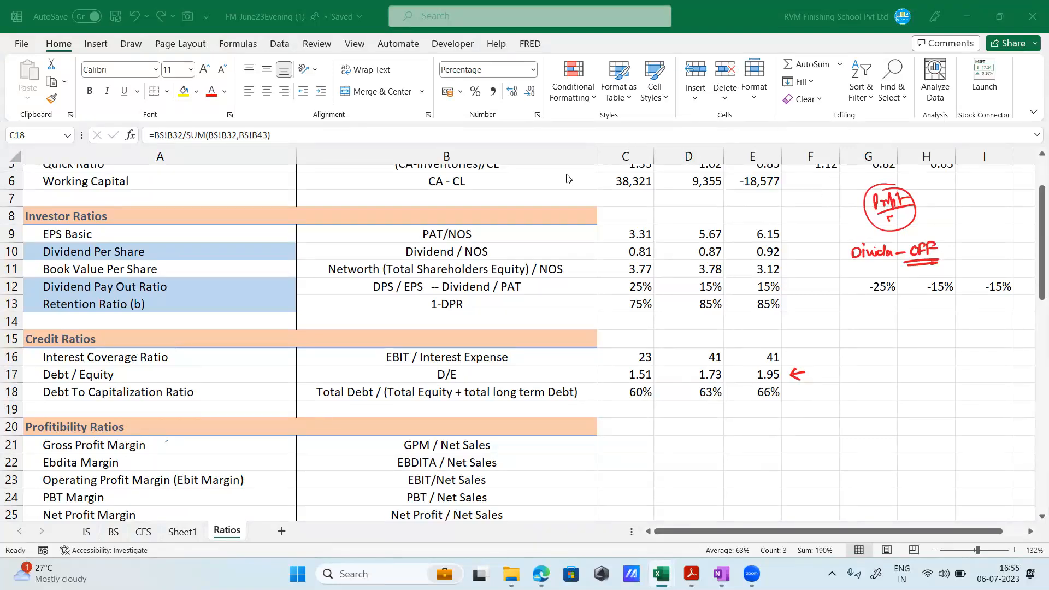
scroll(386, 432, down, 4)
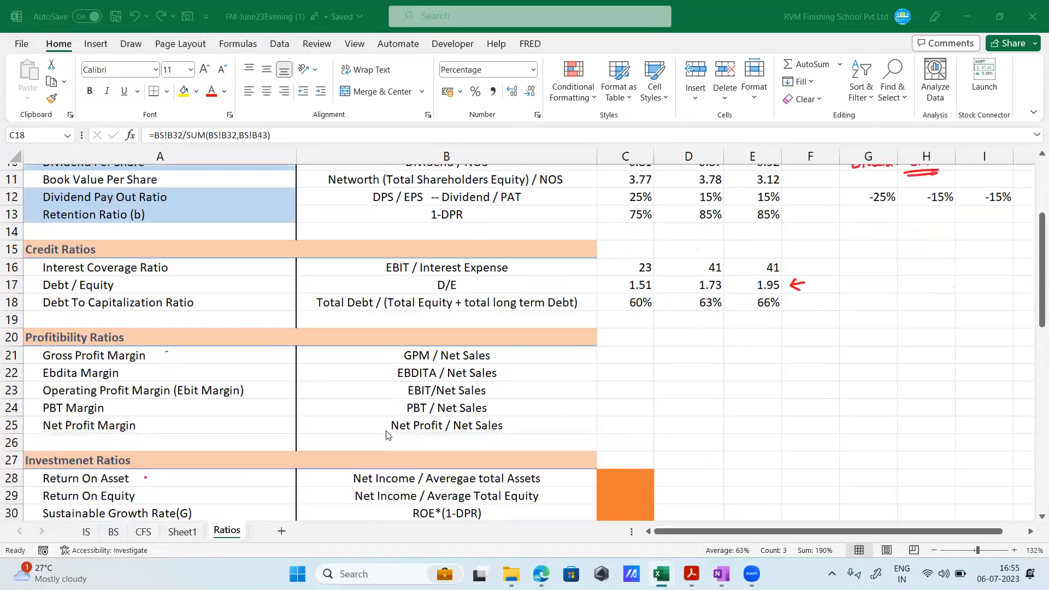
scroll(385, 432, up, 2)
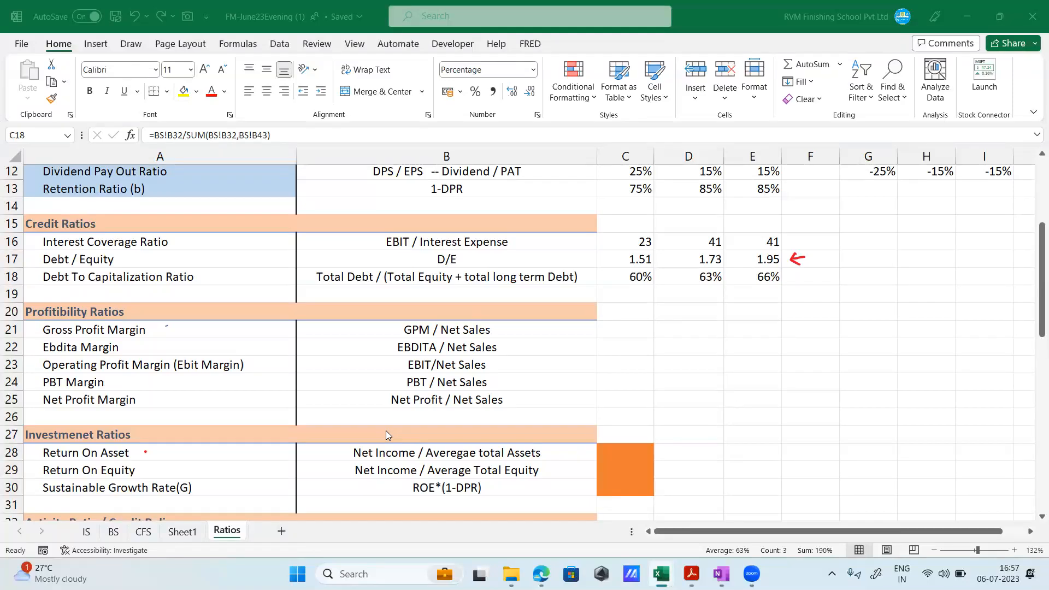
scroll(388, 435, down, 2)
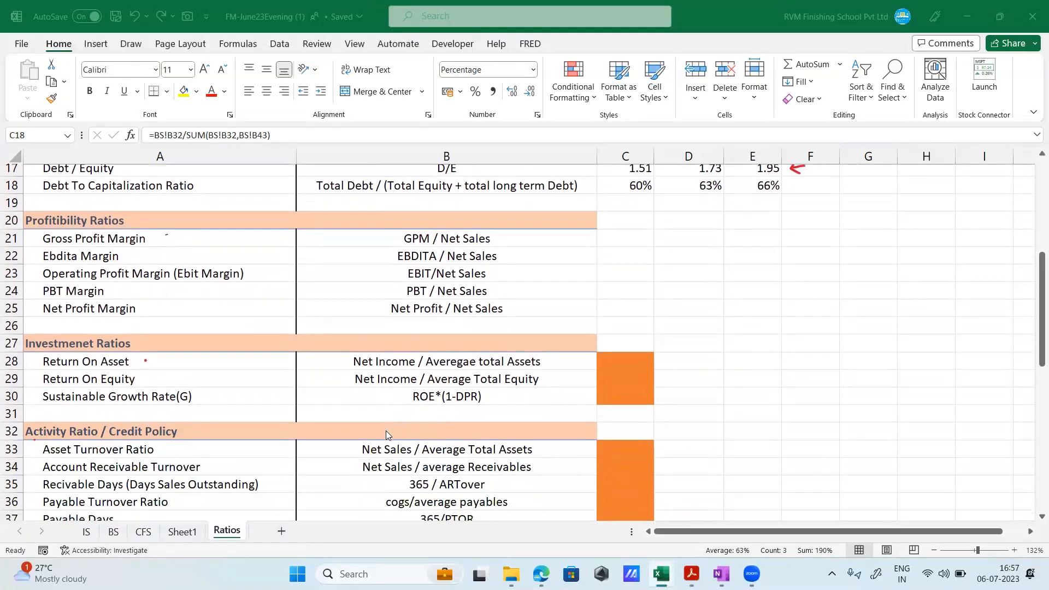